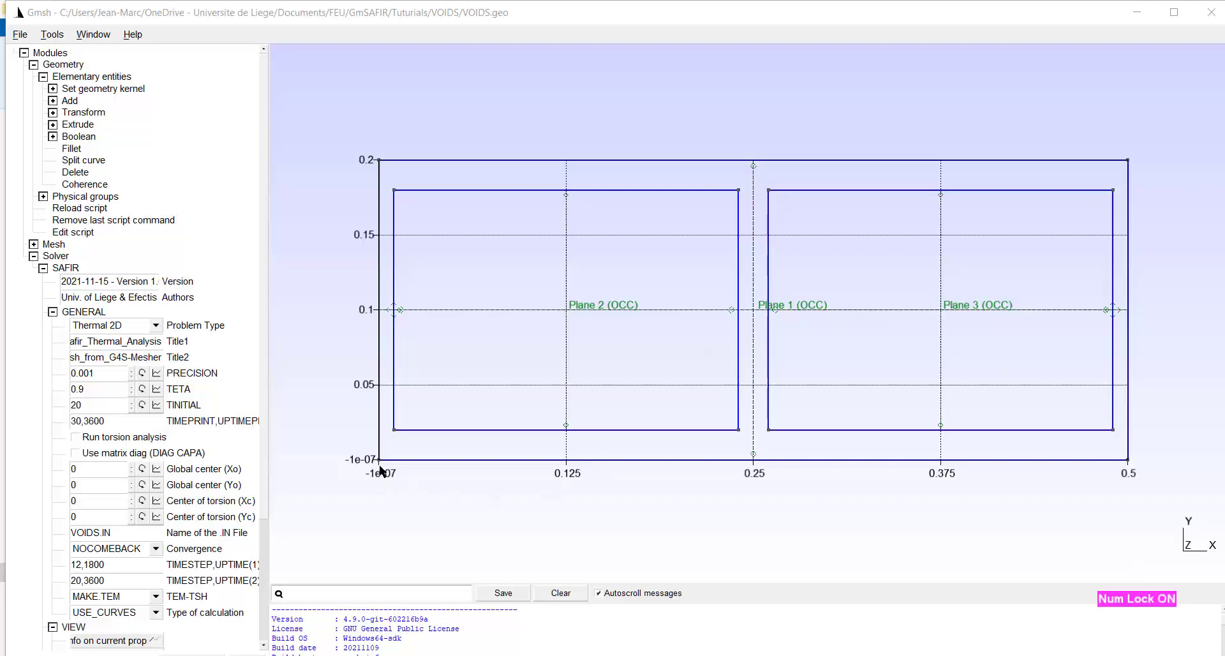
Show the addable elementary geometry entities and inspect the model's corner points and edges.
left_click(54, 100)
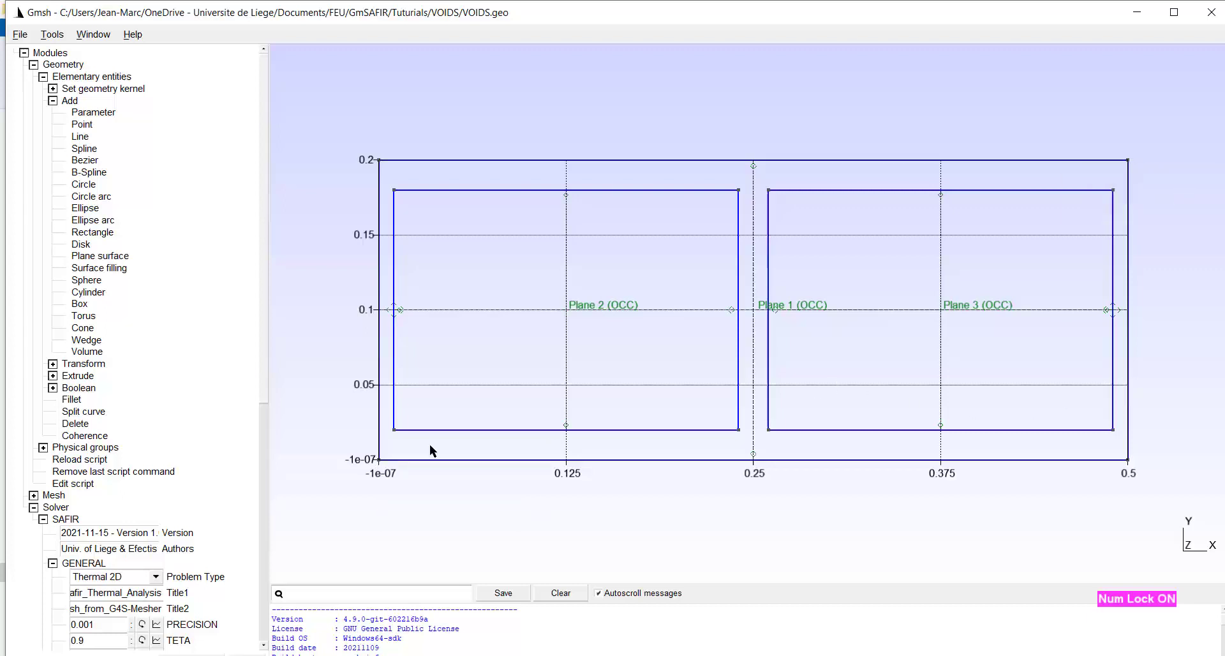
mouse_move(394, 429)
mouse_move(838, 430)
Subtract Plane 2 and Plane 3 from Plane 1 using a surface-mode Boolean Difference.
left_click(53, 388)
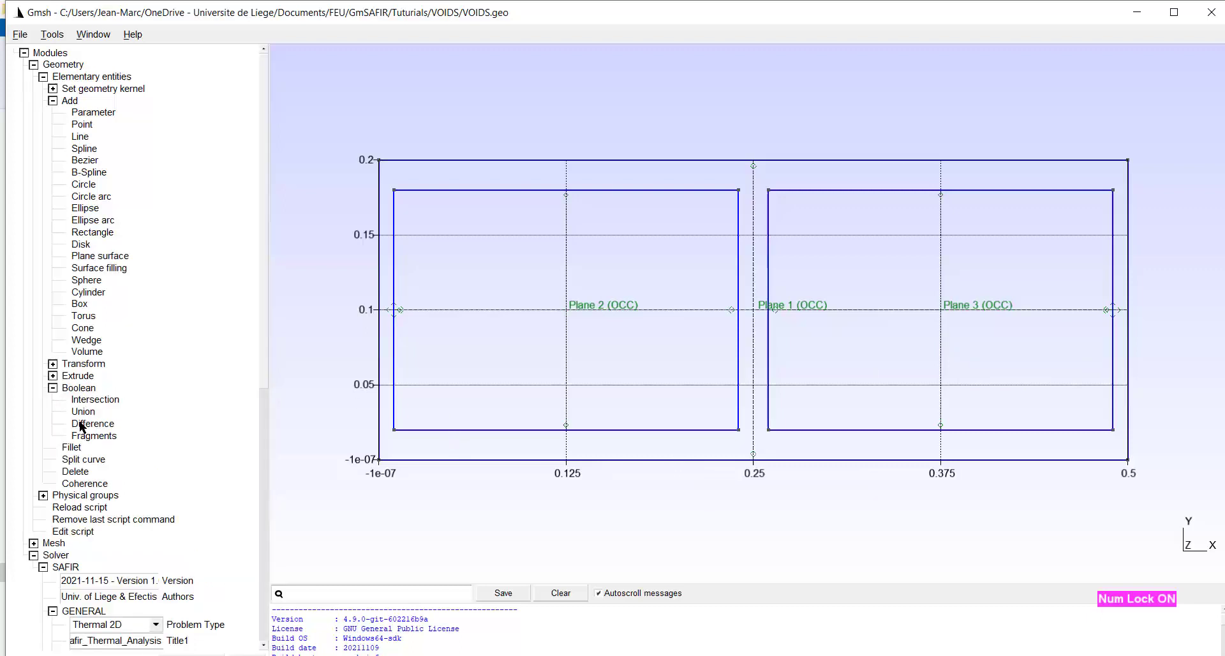
left_click(91, 424)
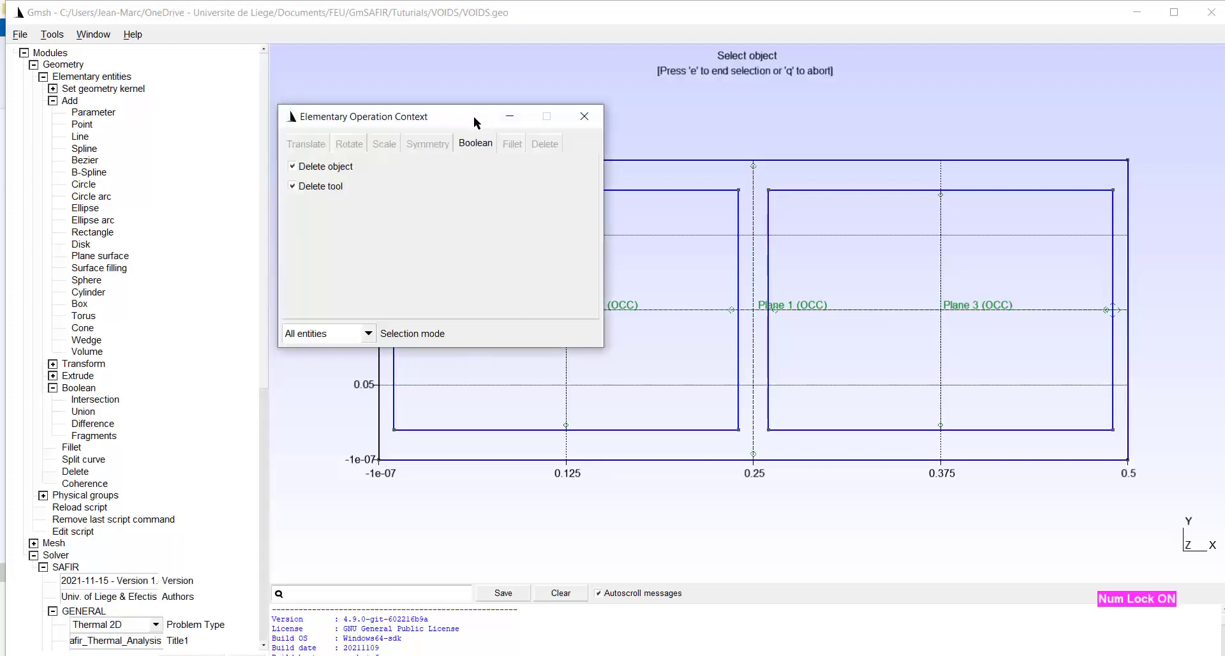
left_click_drag(473, 116, 763, 373)
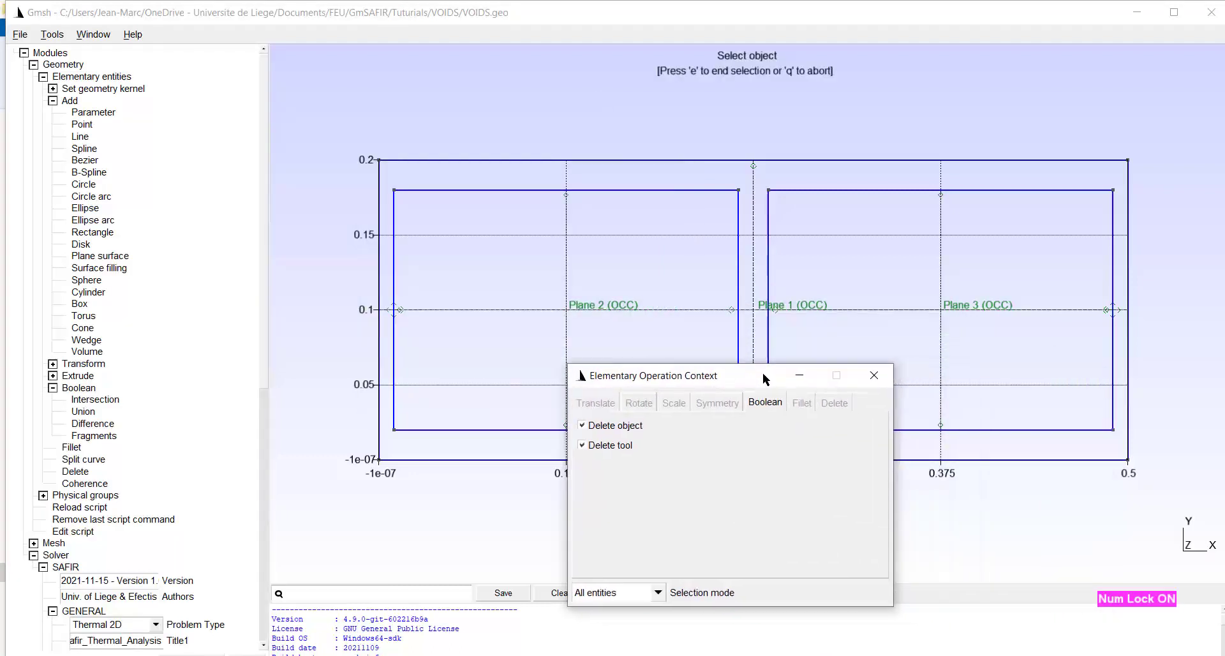
left_click(658, 594)
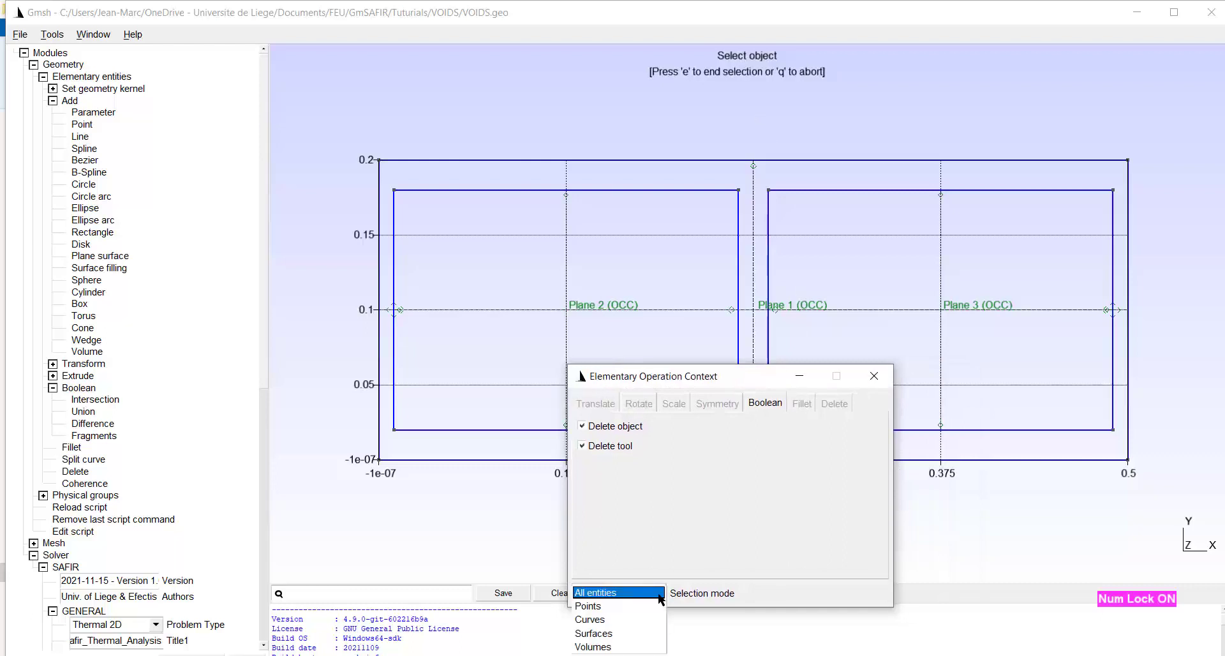
left_click(609, 634)
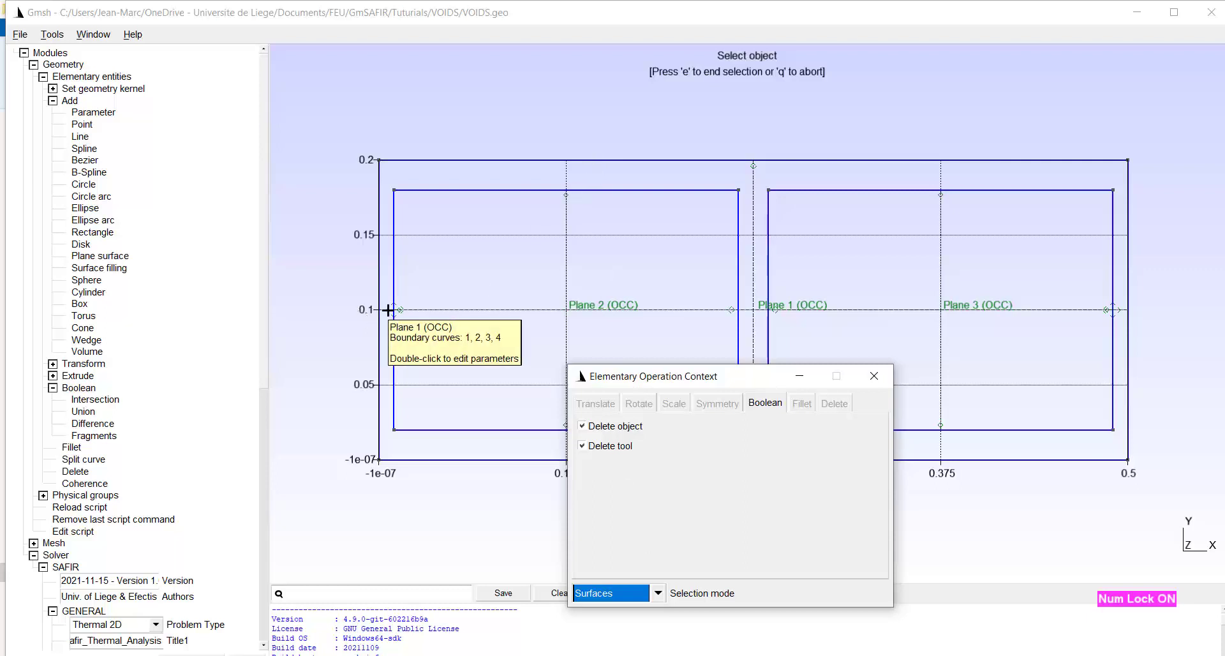
left_click(388, 311)
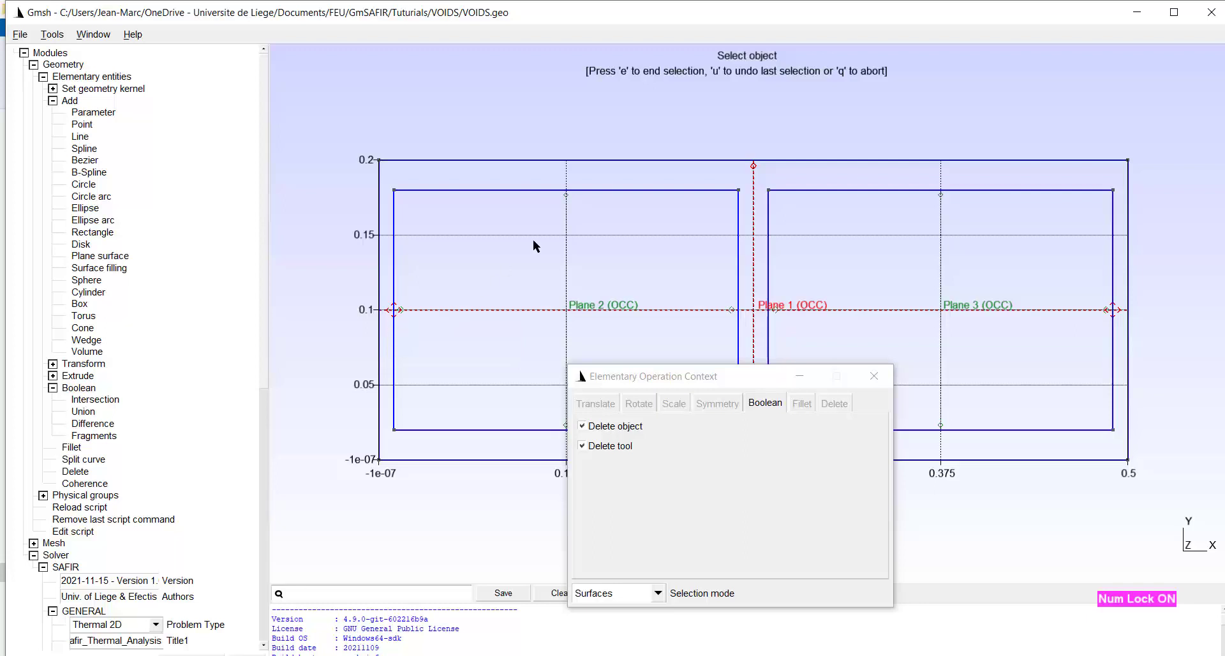
key("e")
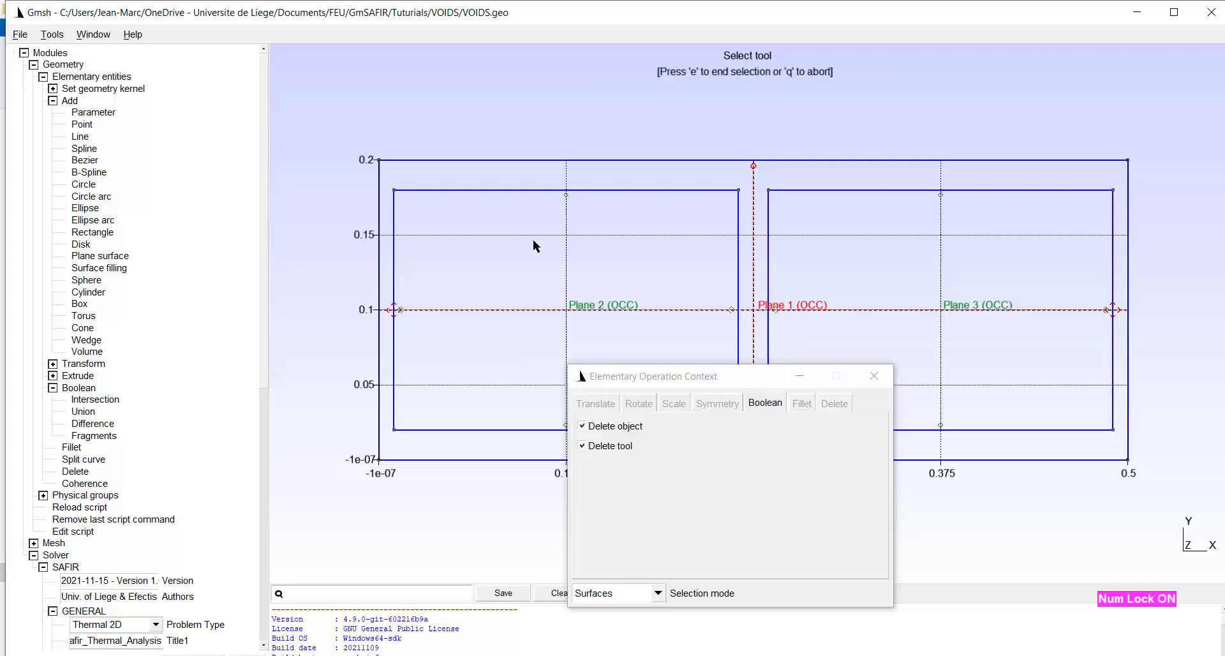
left_click(566, 195)
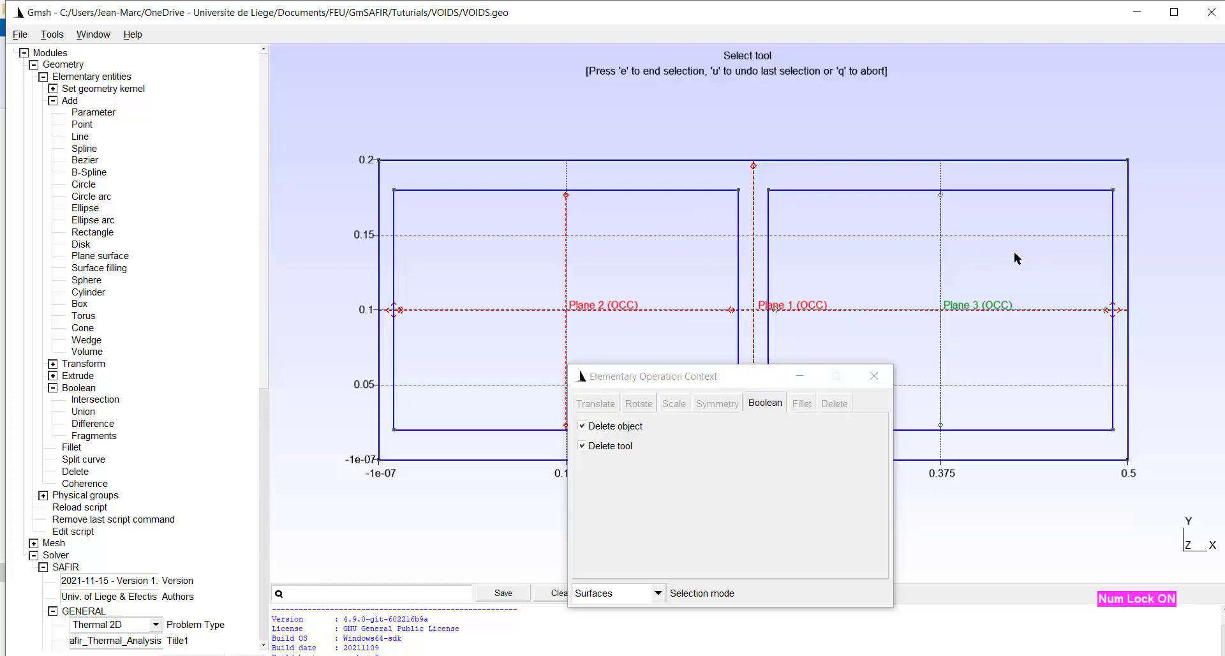
left_click(939, 194)
key("e")
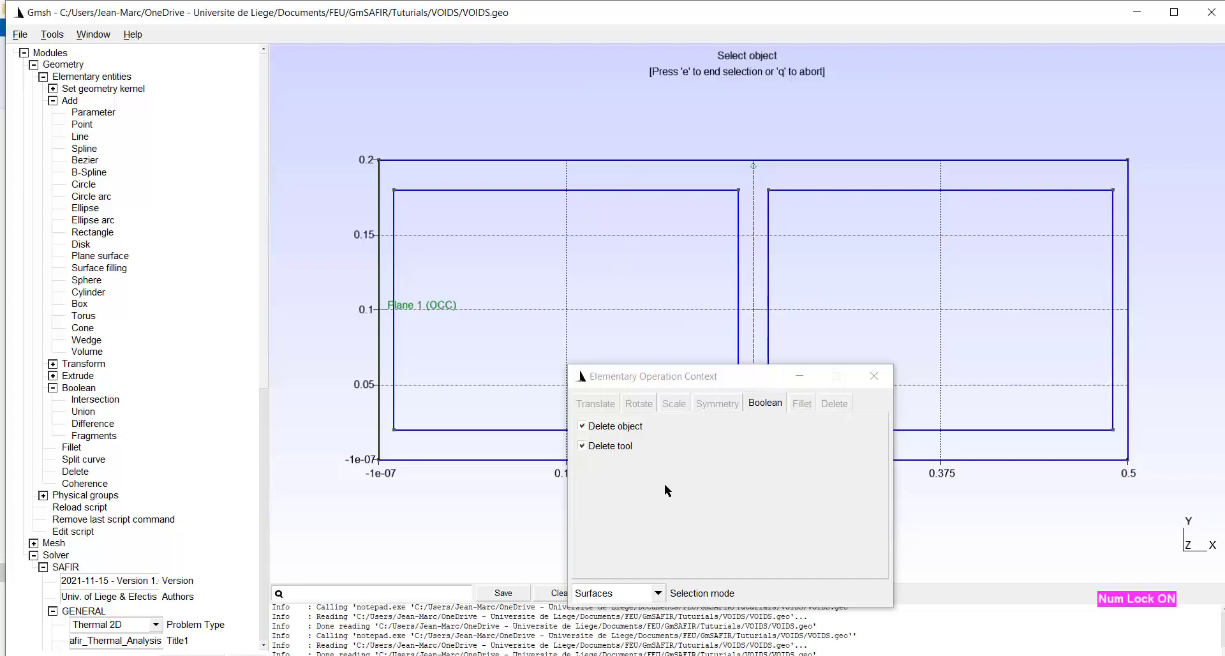
left_click(874, 376)
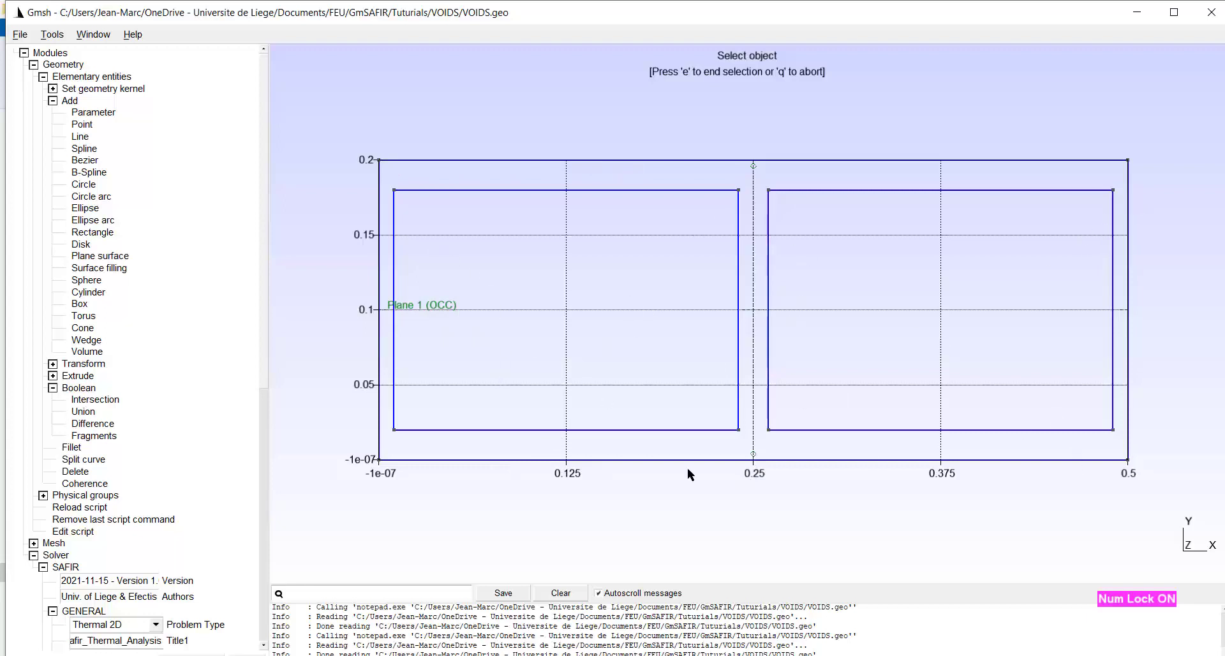
Create a physical curve group named EXPOSED containing the bottom edge.
left_click(52, 101)
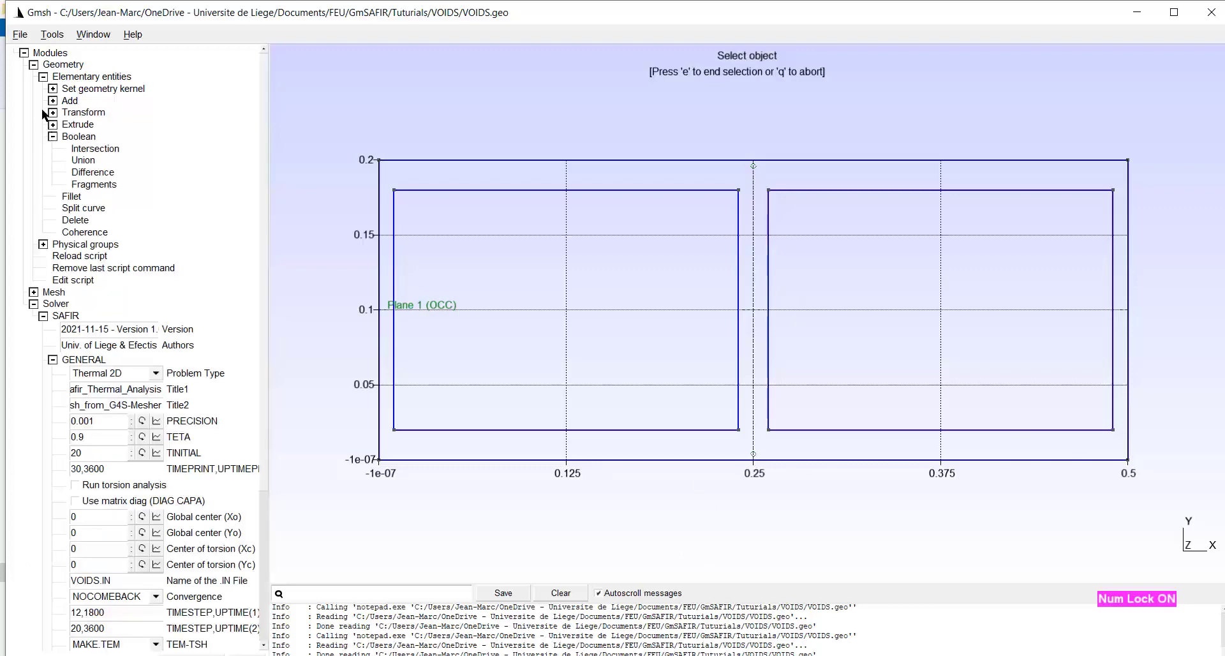
left_click(43, 77)
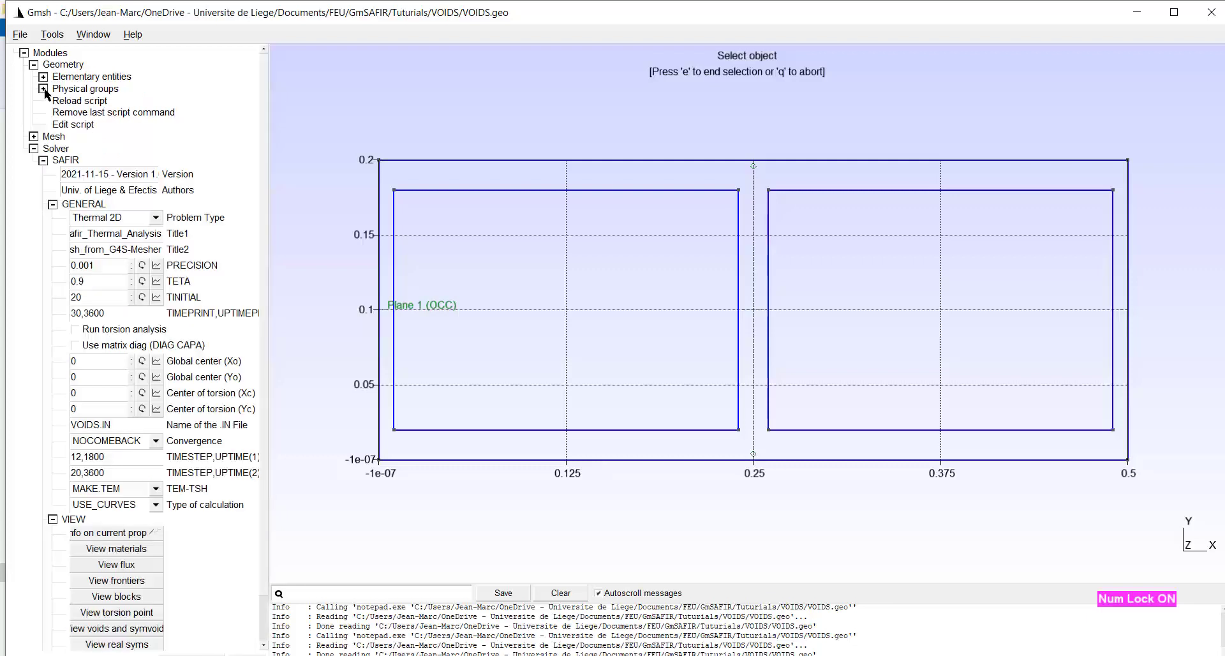
left_click(43, 89)
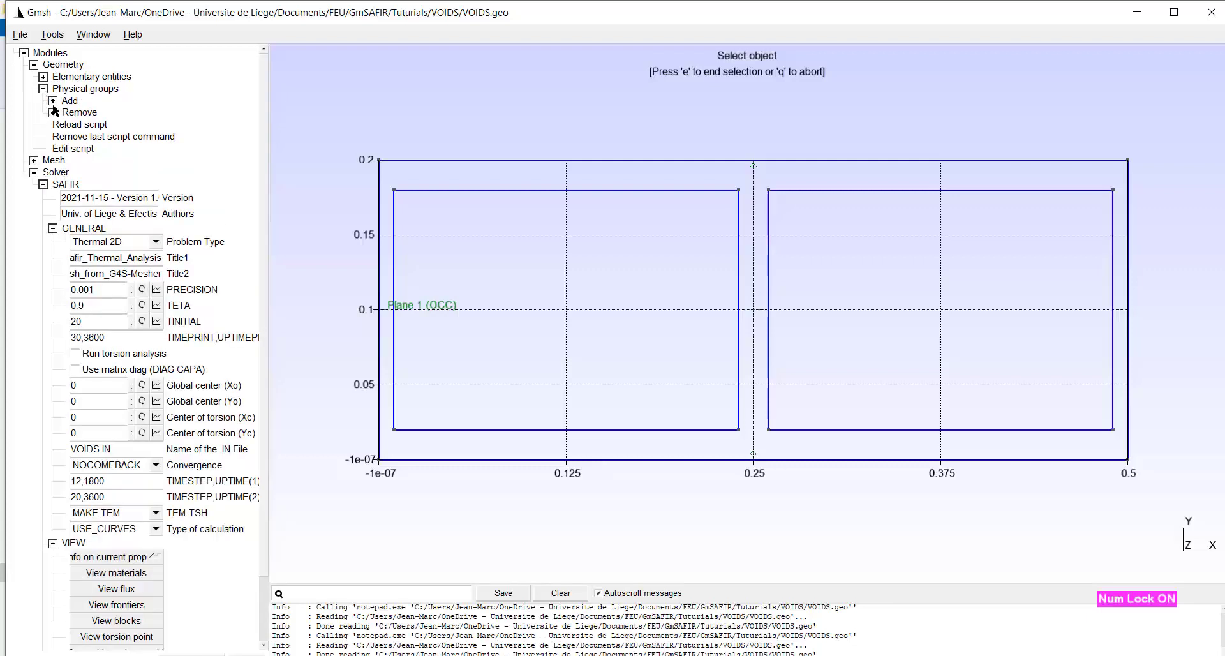
left_click(52, 101)
left_click(80, 124)
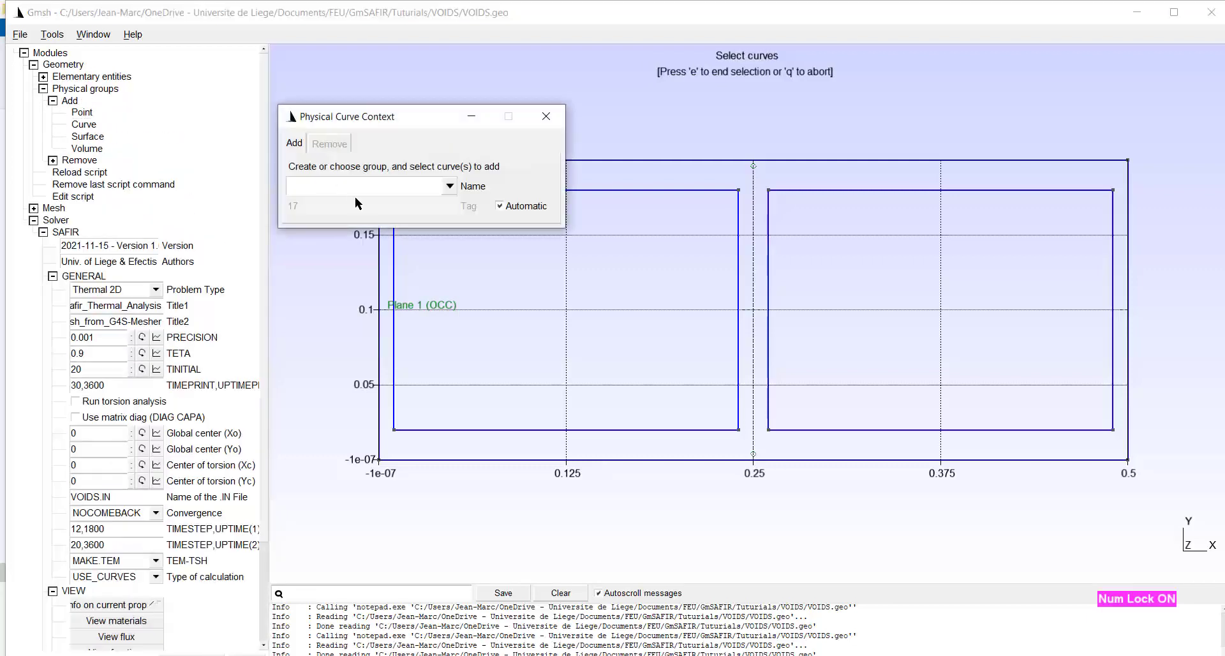
left_click(353, 183)
type("EXPOSED")
left_click(541, 460)
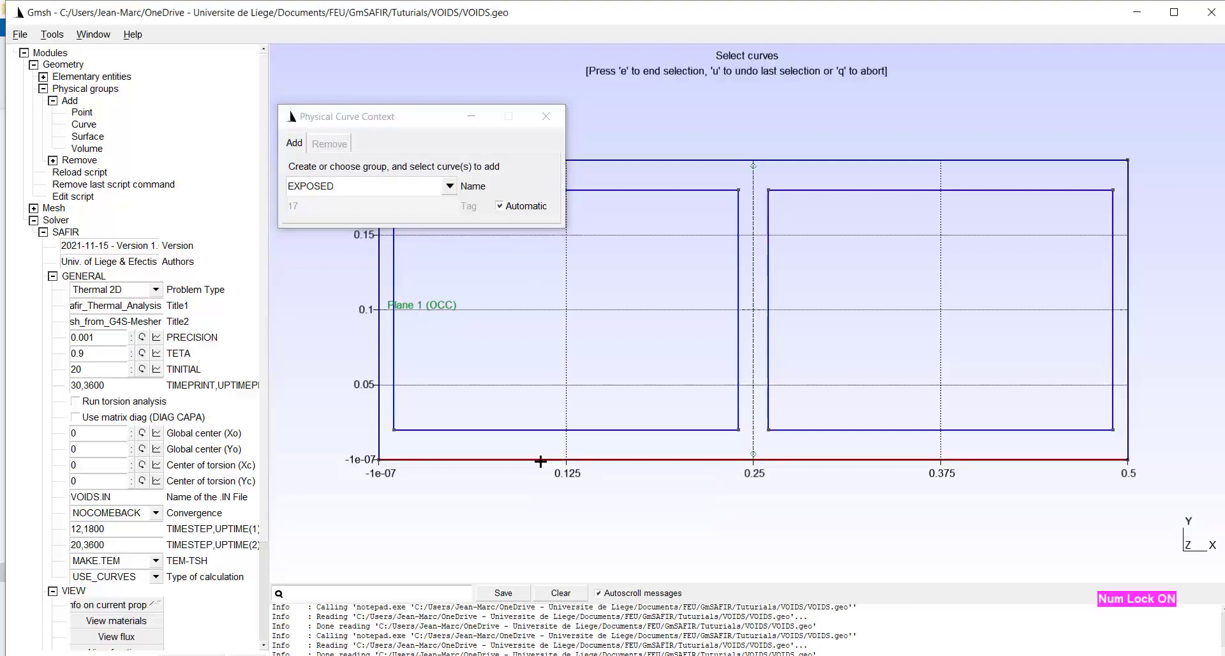
key("e")
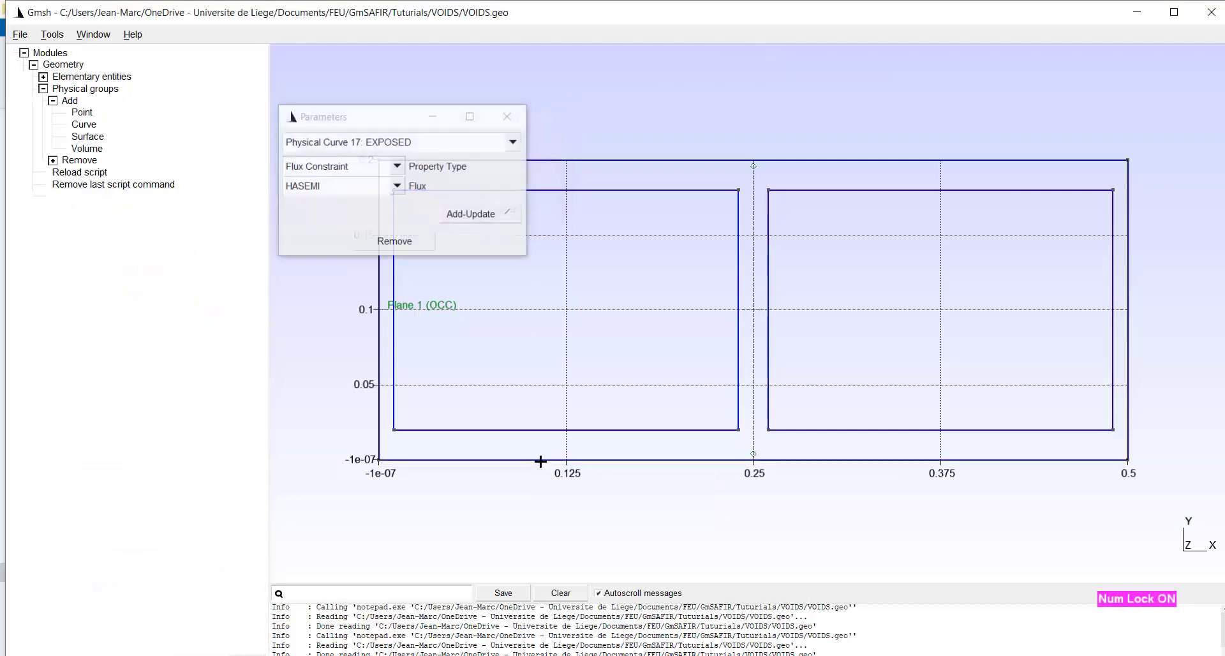
Assign EXPOSED a Frontier Constraint with the FISO temperature curve.
left_click(399, 165)
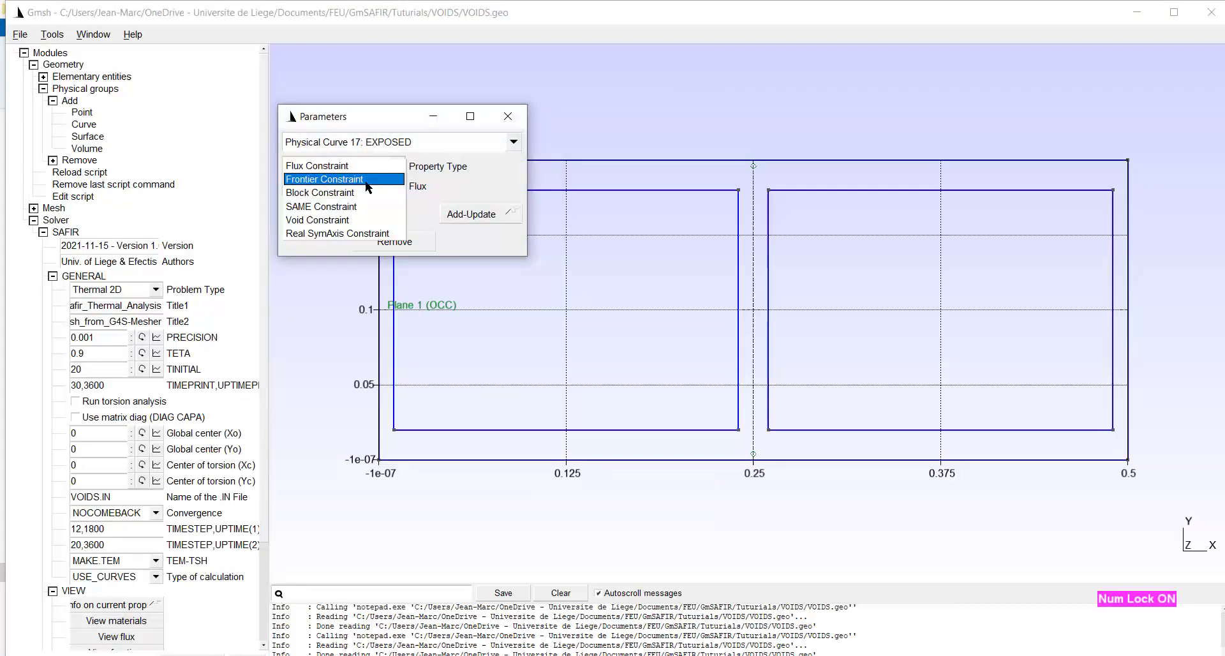
left_click(381, 180)
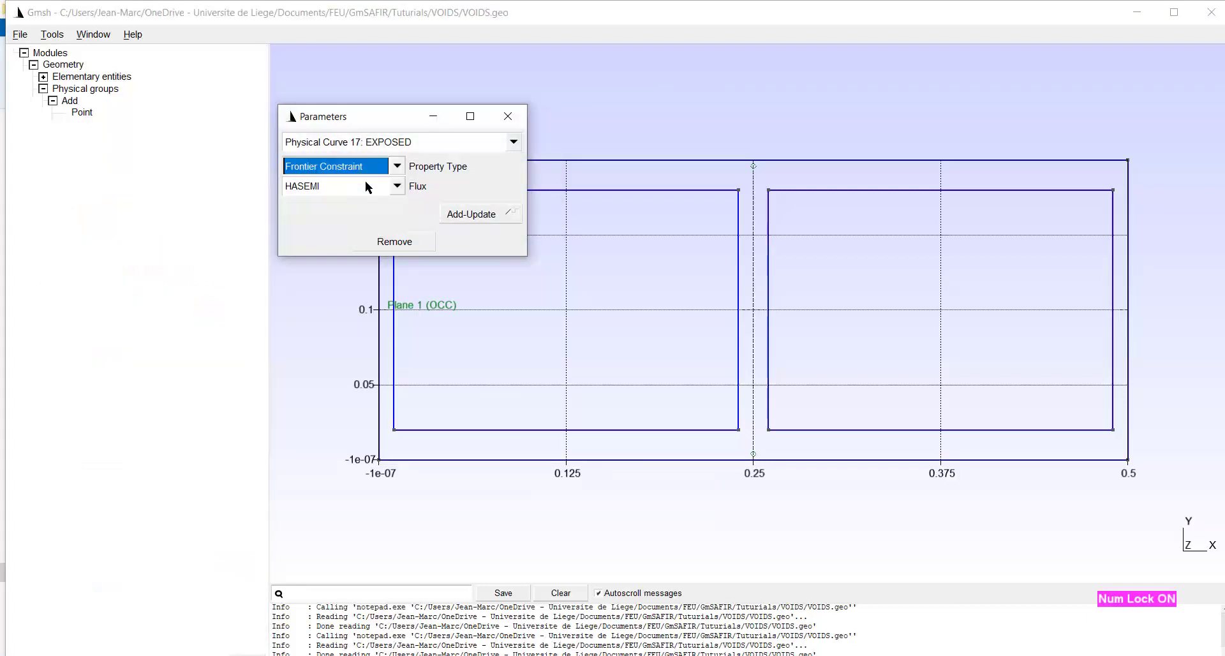
left_click(458, 211)
left_click(507, 117)
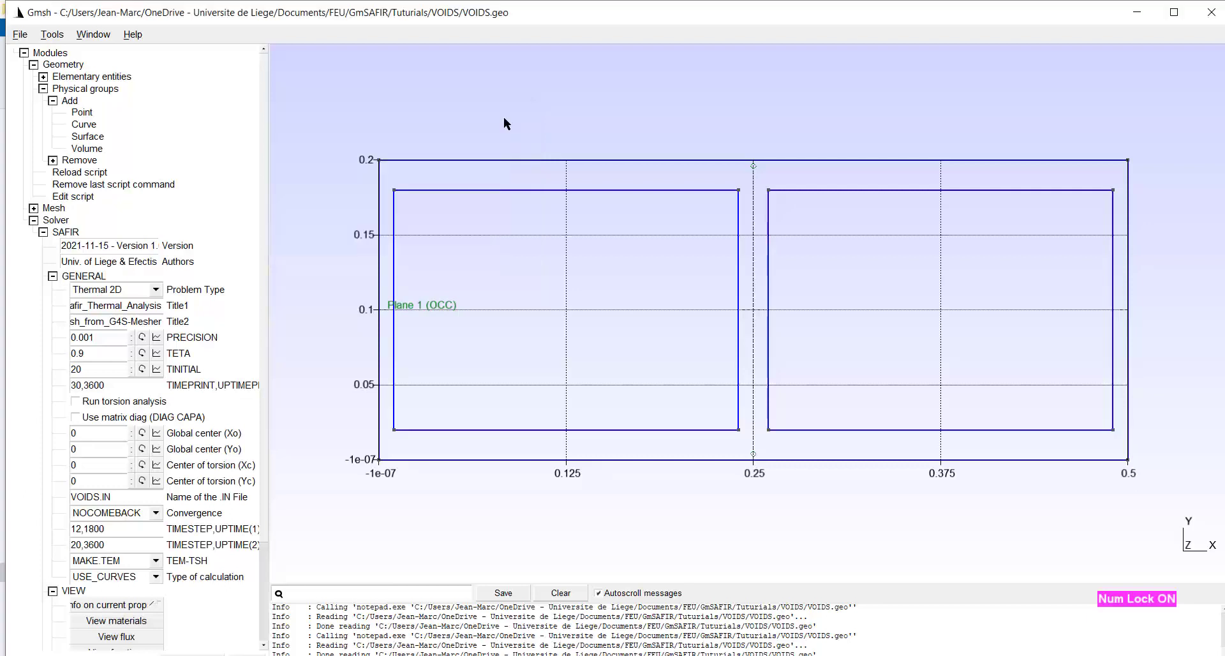
Create a physical curve group UNEXPOSED containing the top edge.
left_click(84, 125)
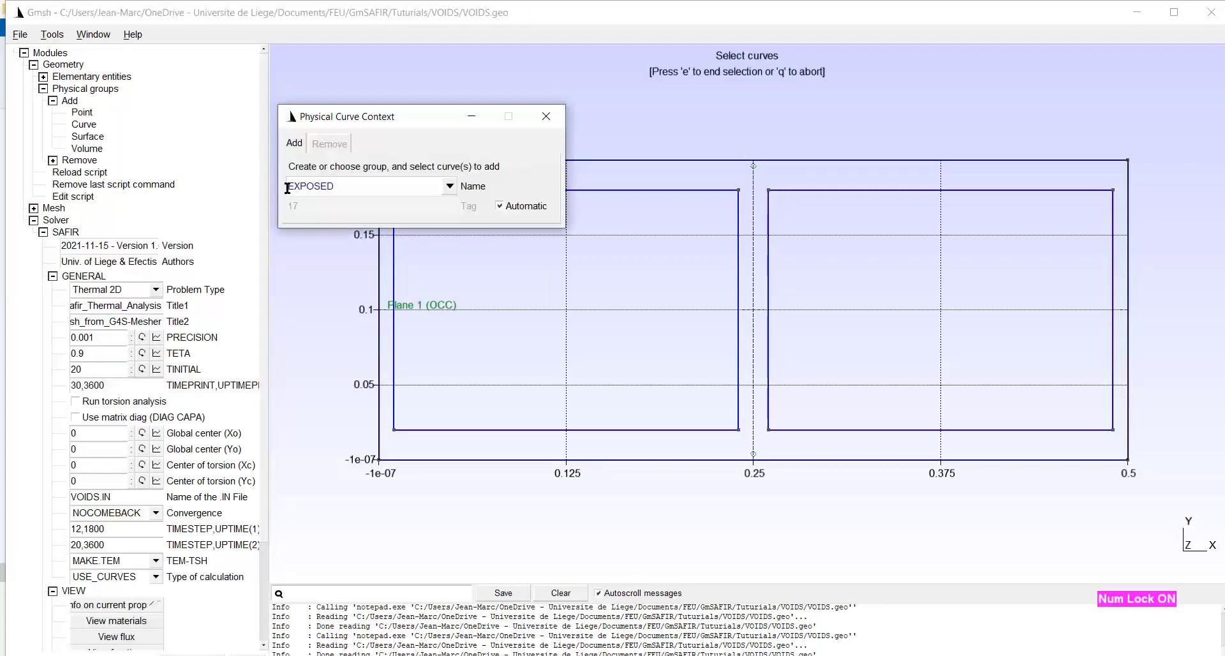
type("UN")
left_click(581, 160)
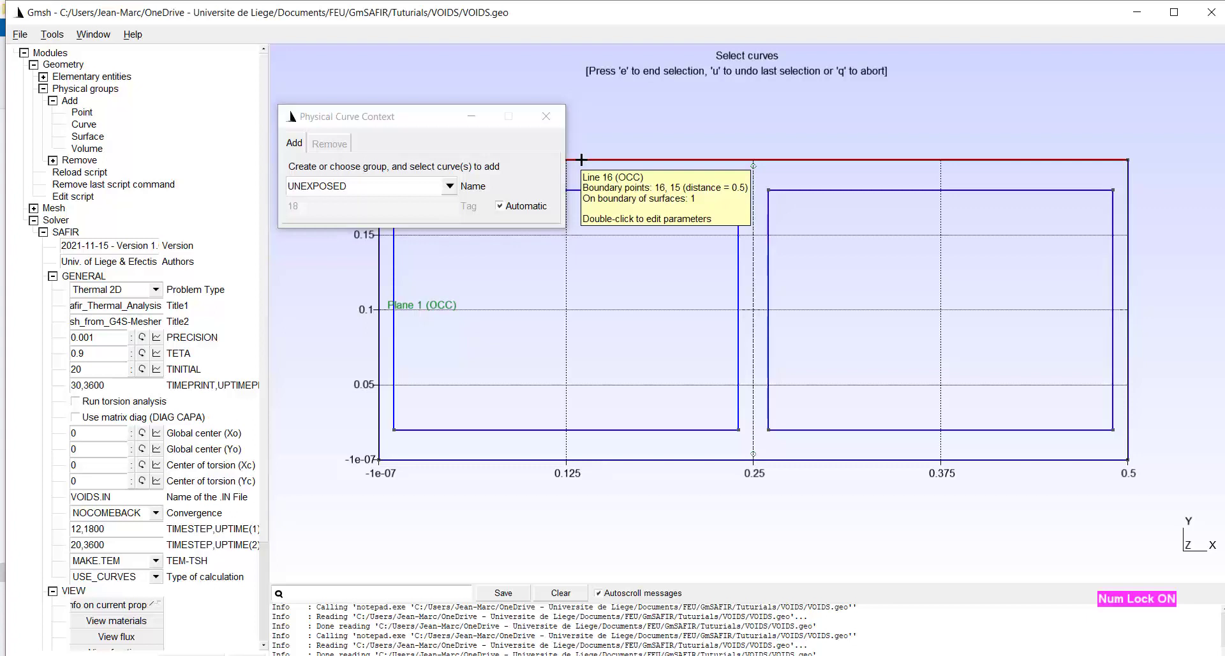
key("e")
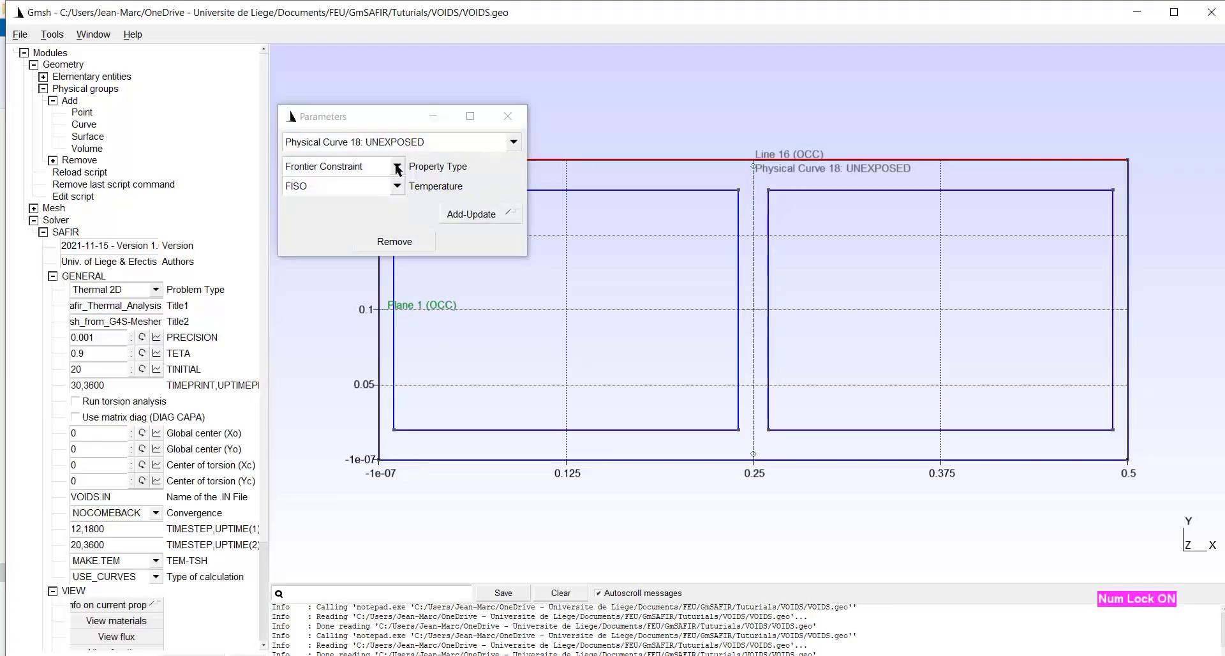
Give UNEXPOSED a frontier constraint with the F20 temperature function.
left_click(397, 186)
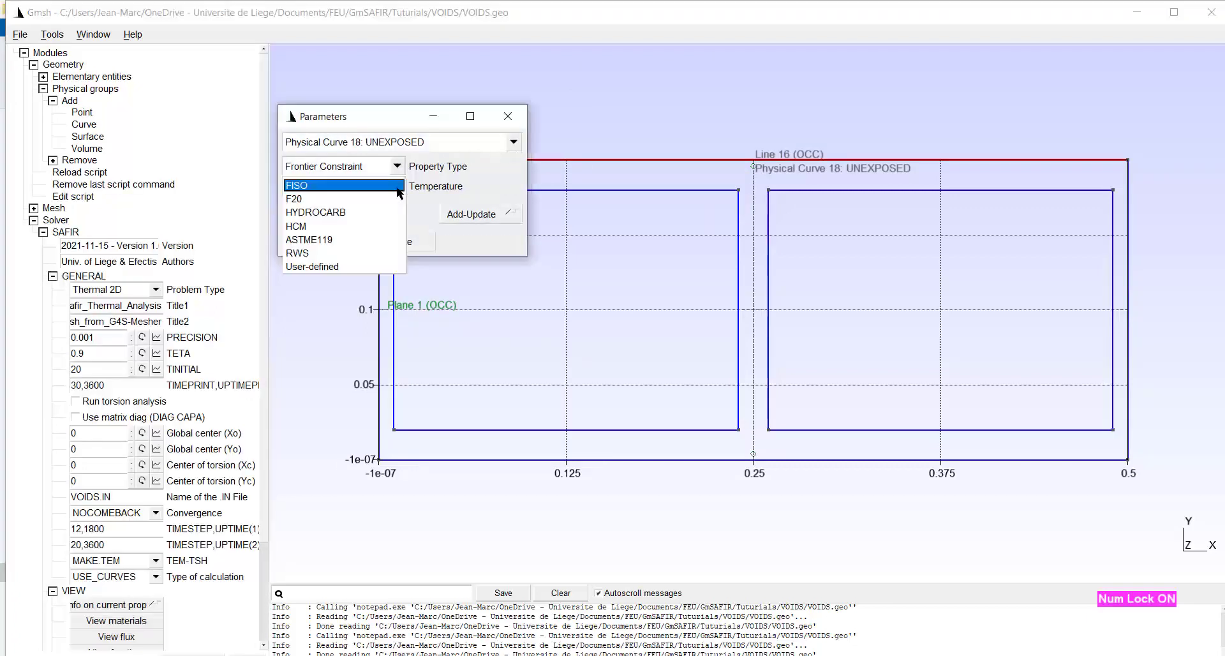
left_click(299, 198)
left_click(484, 214)
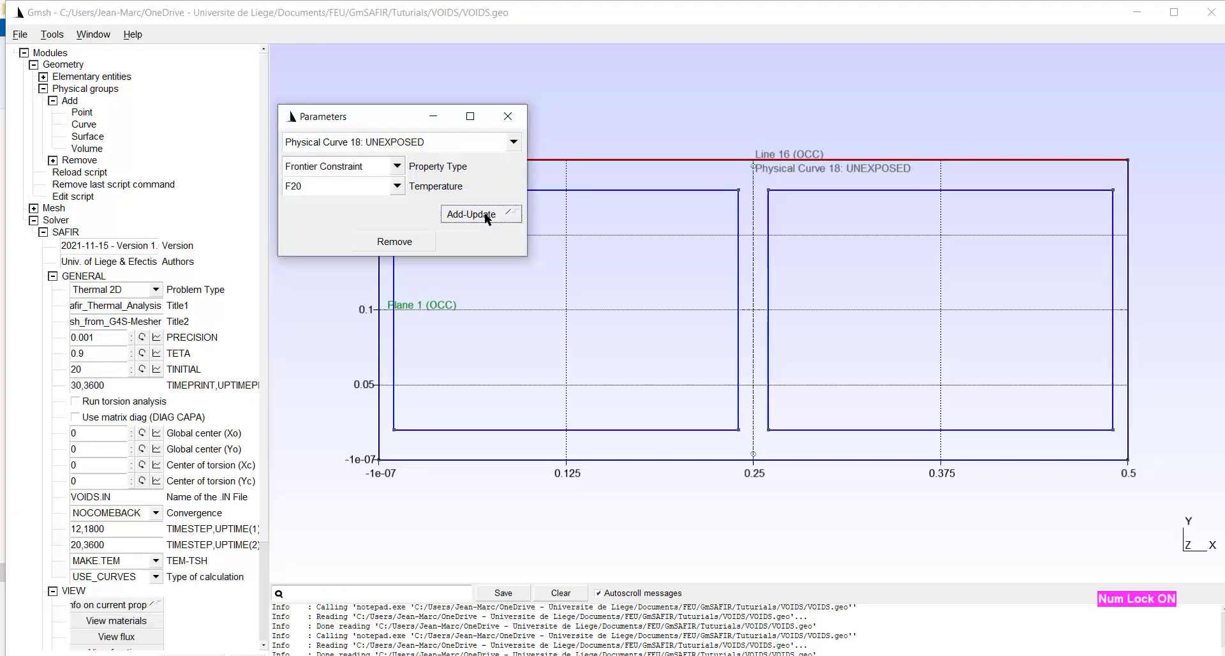
left_click(517, 116)
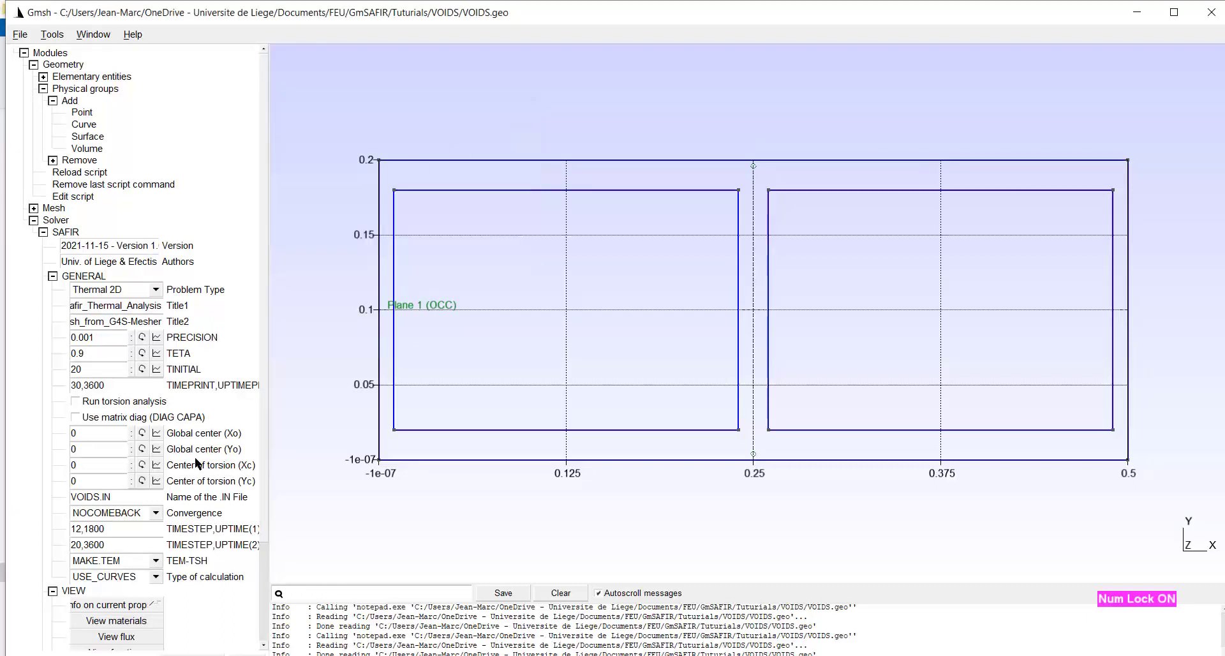
scroll(139, 579, "down", 3)
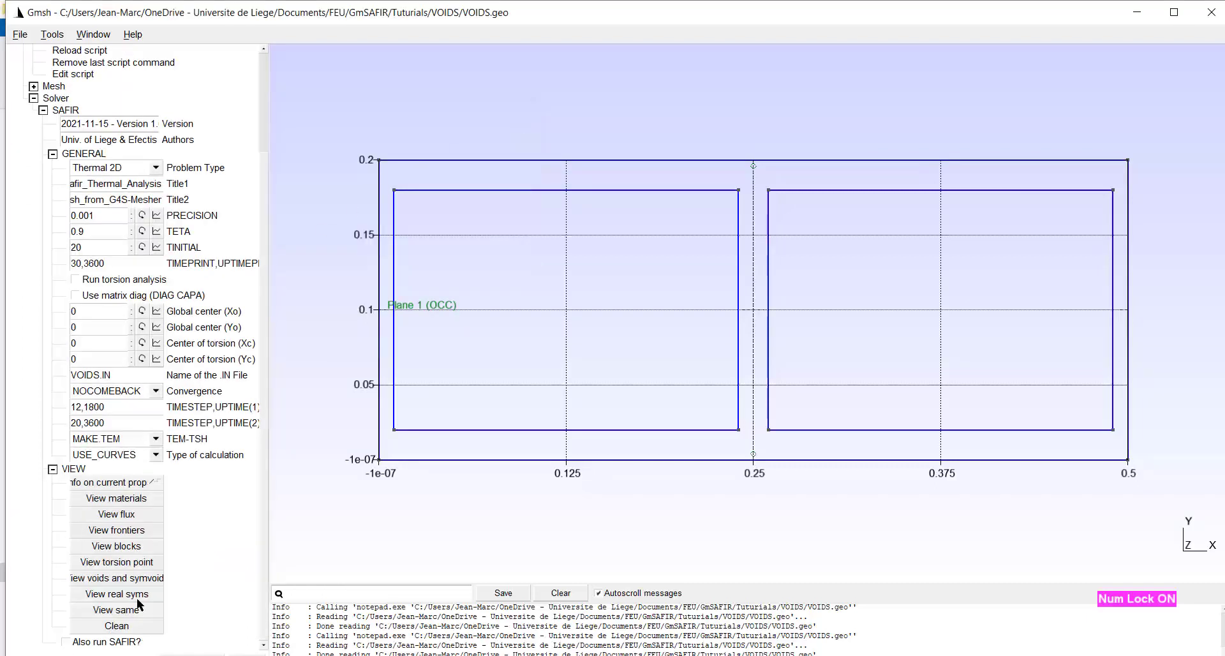
left_click(133, 529)
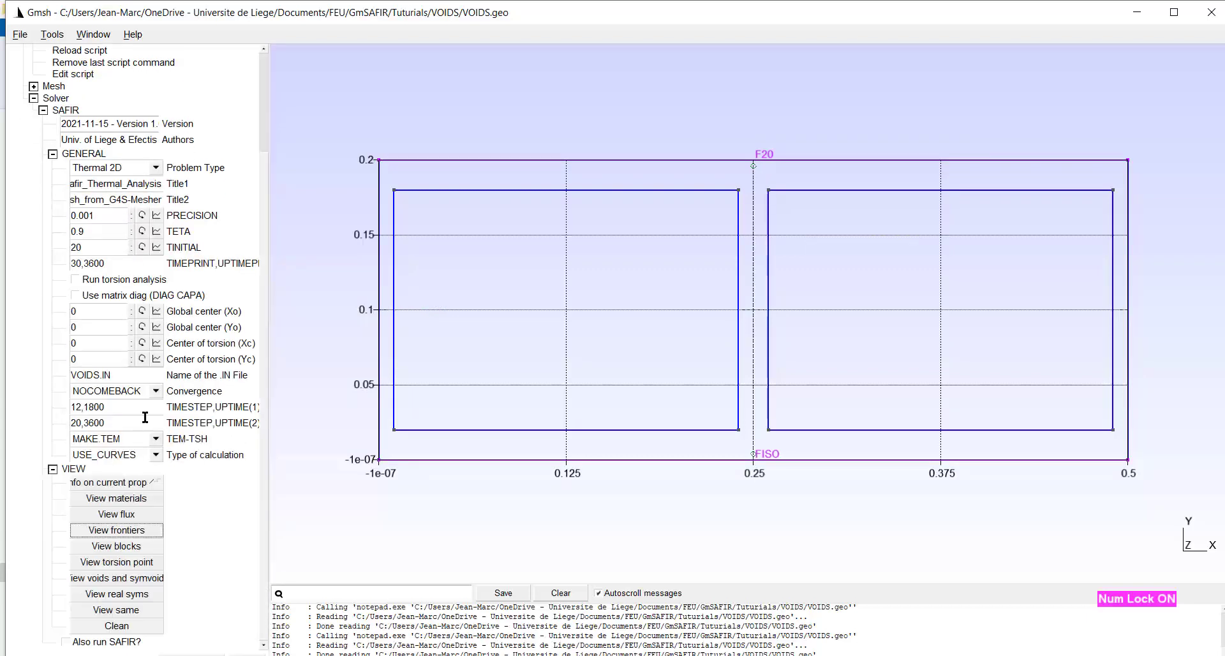
left_click(124, 628)
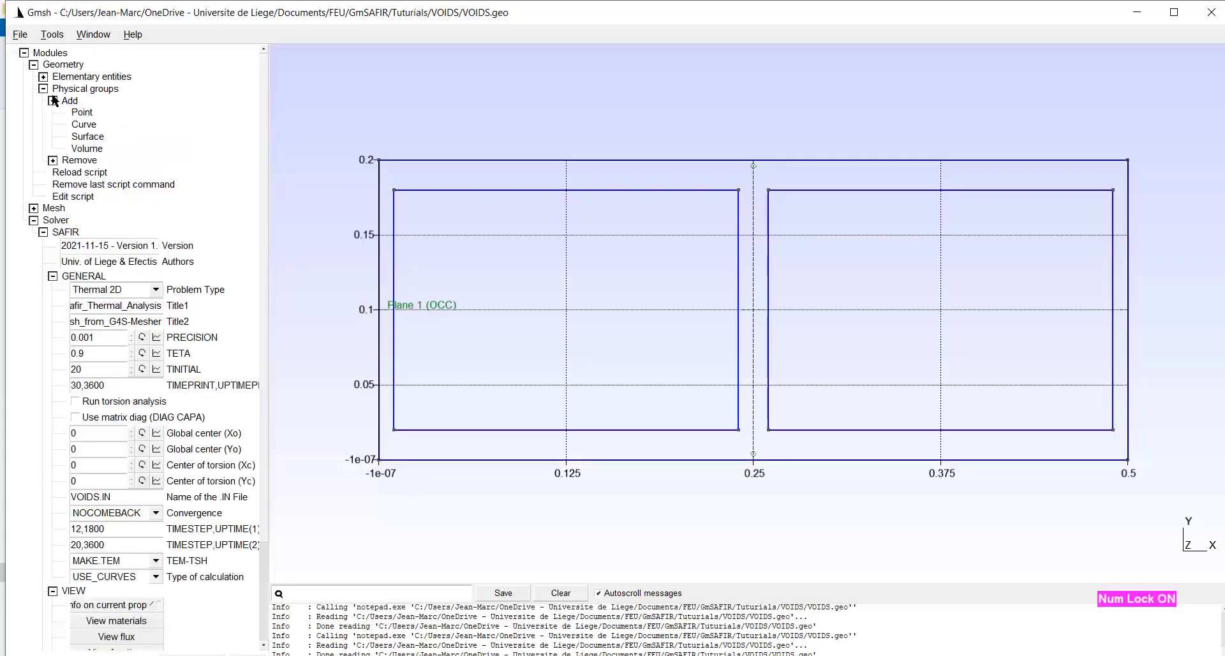
Create a physical surface group named SECTION containing Plane 1.
left_click(88, 137)
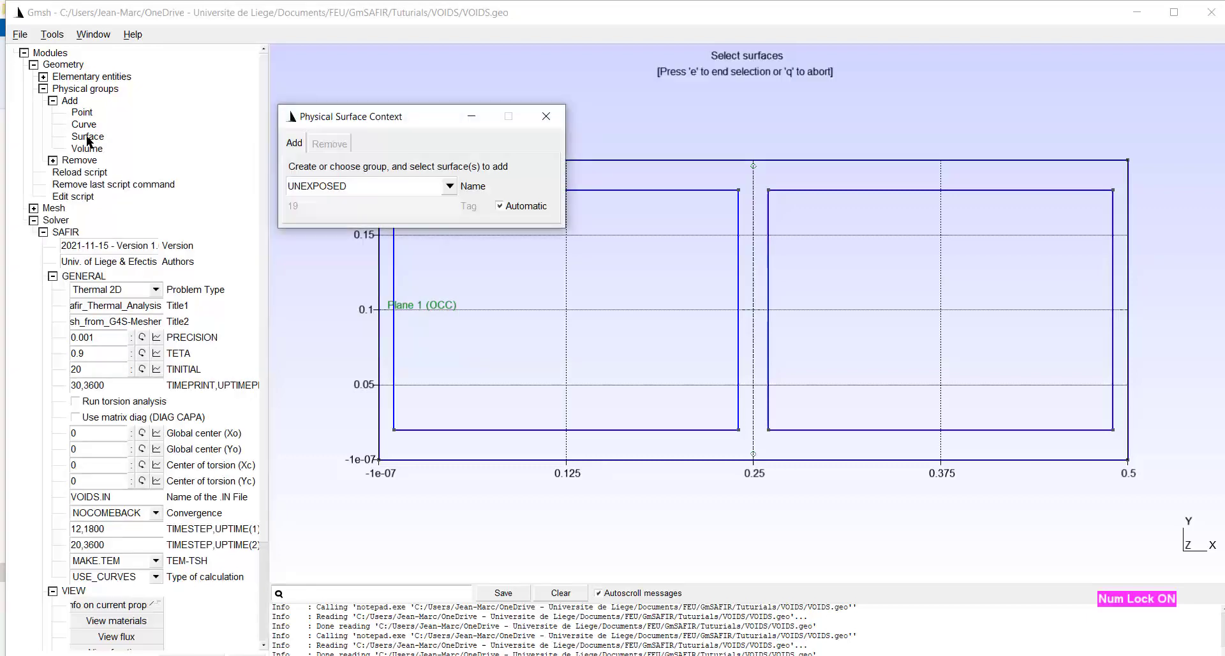
left_click_drag(363, 186, 220, 169)
type("SECTION")
left_click(386, 313)
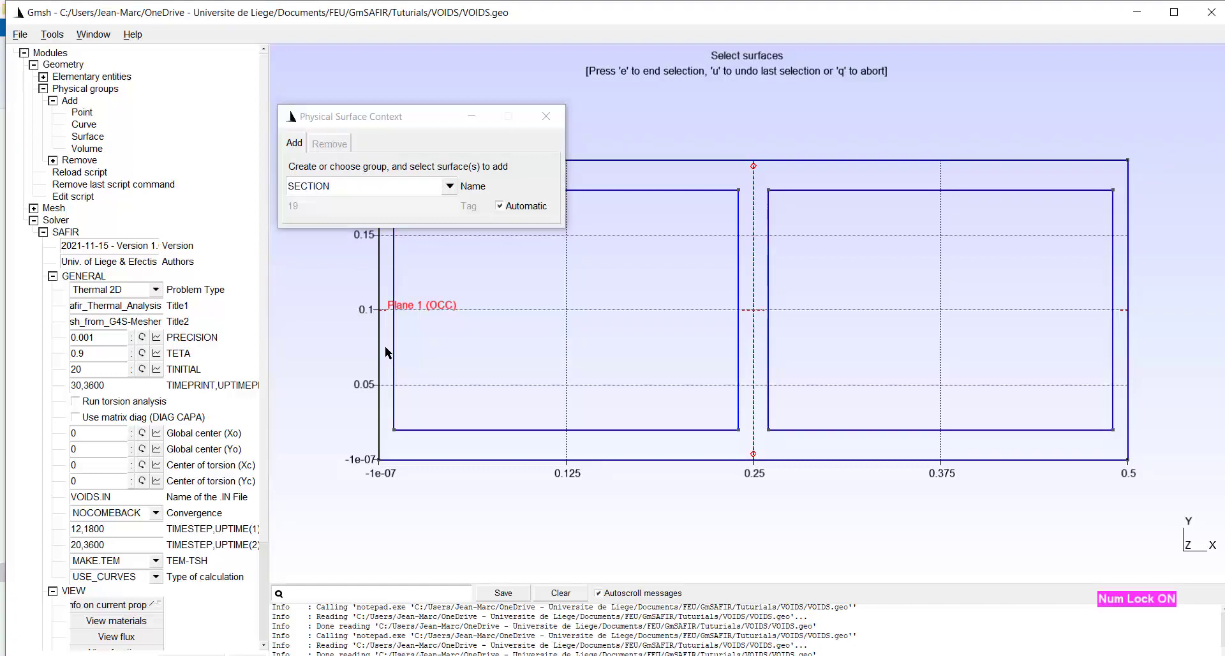
key("e")
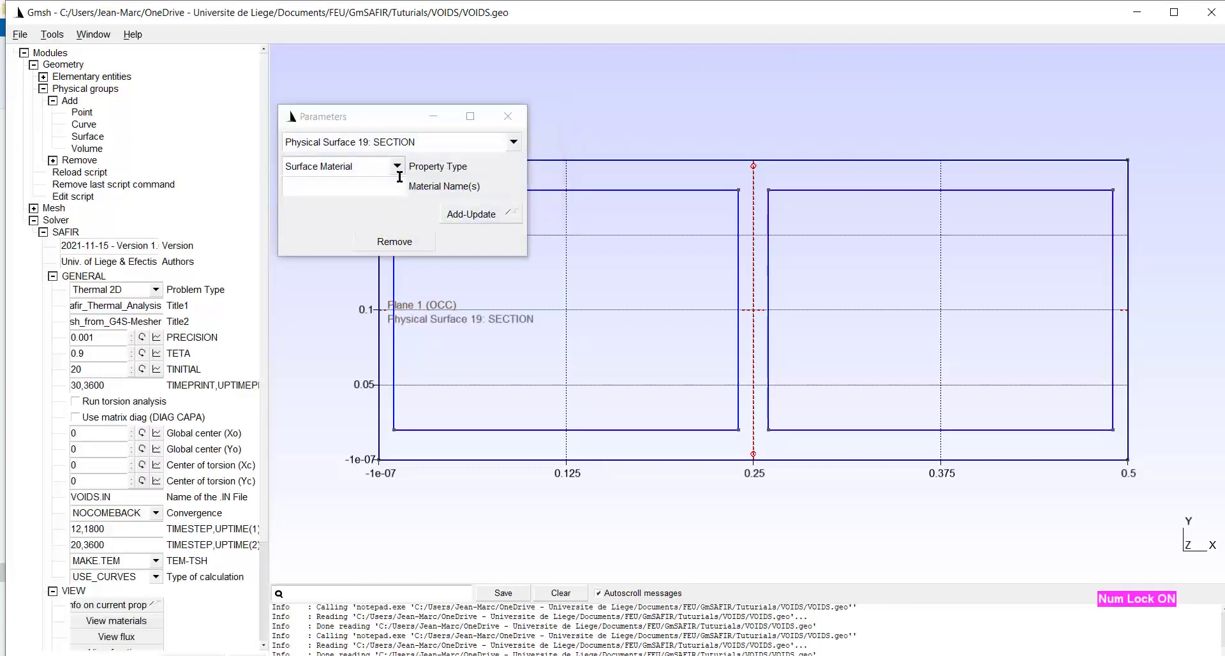
Define a new Concrete (Calconc_En) material named CONCRETEM.
left_click(398, 167)
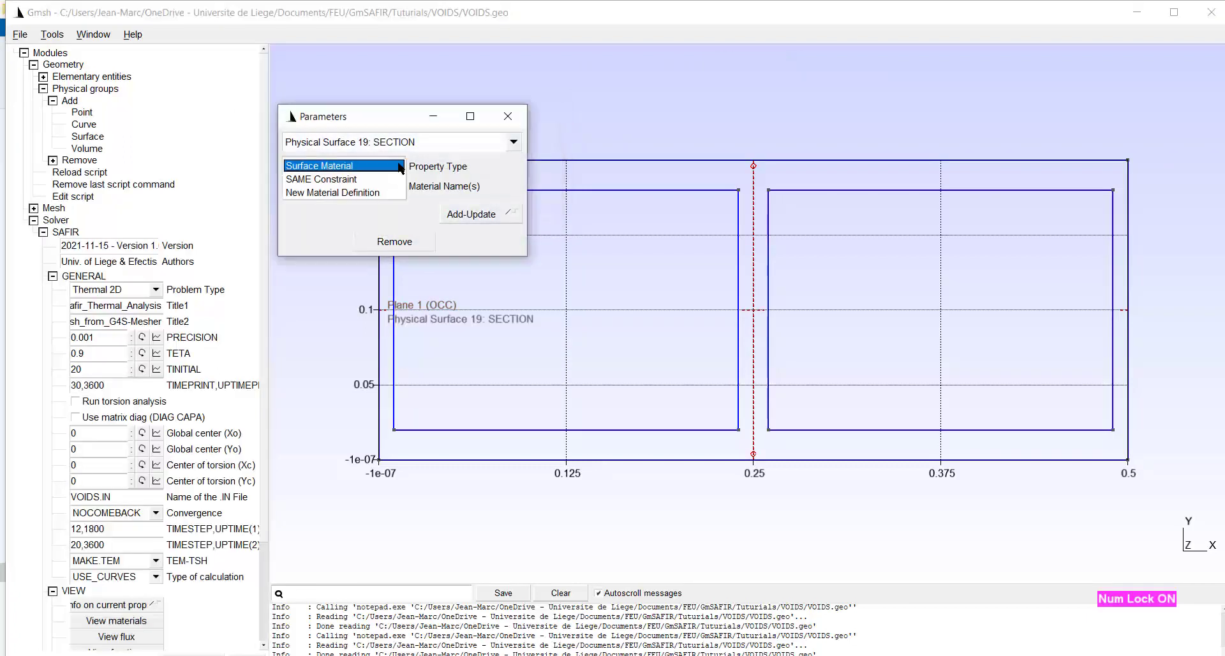
left_click(378, 193)
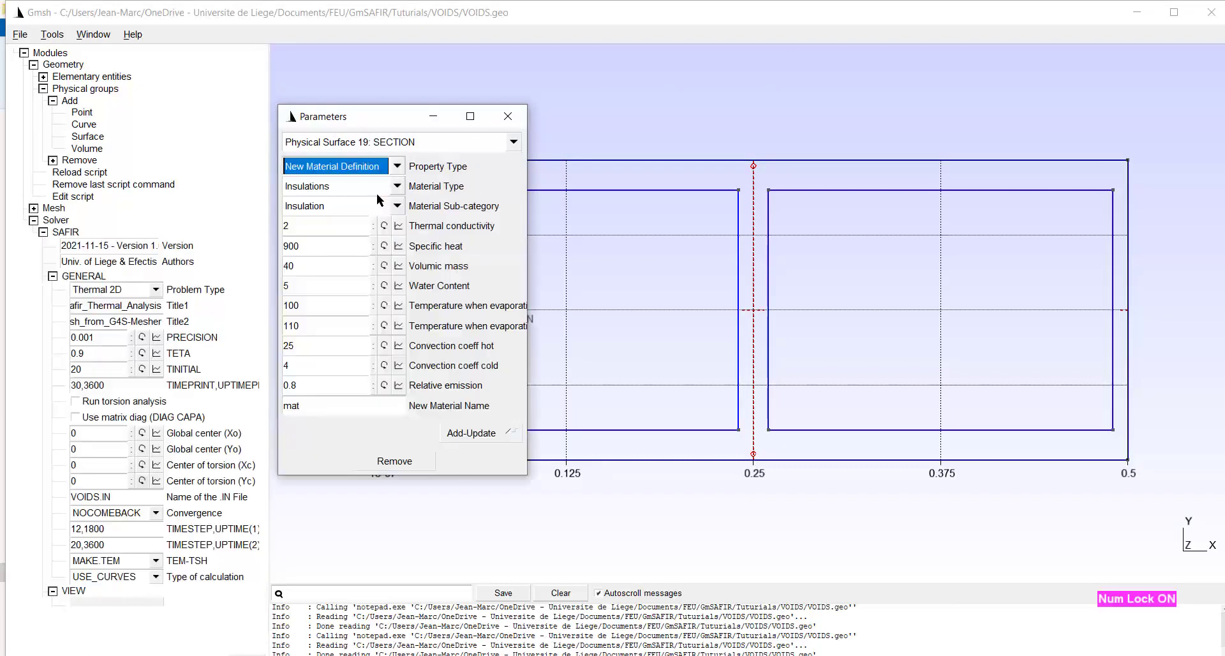
left_click(397, 185)
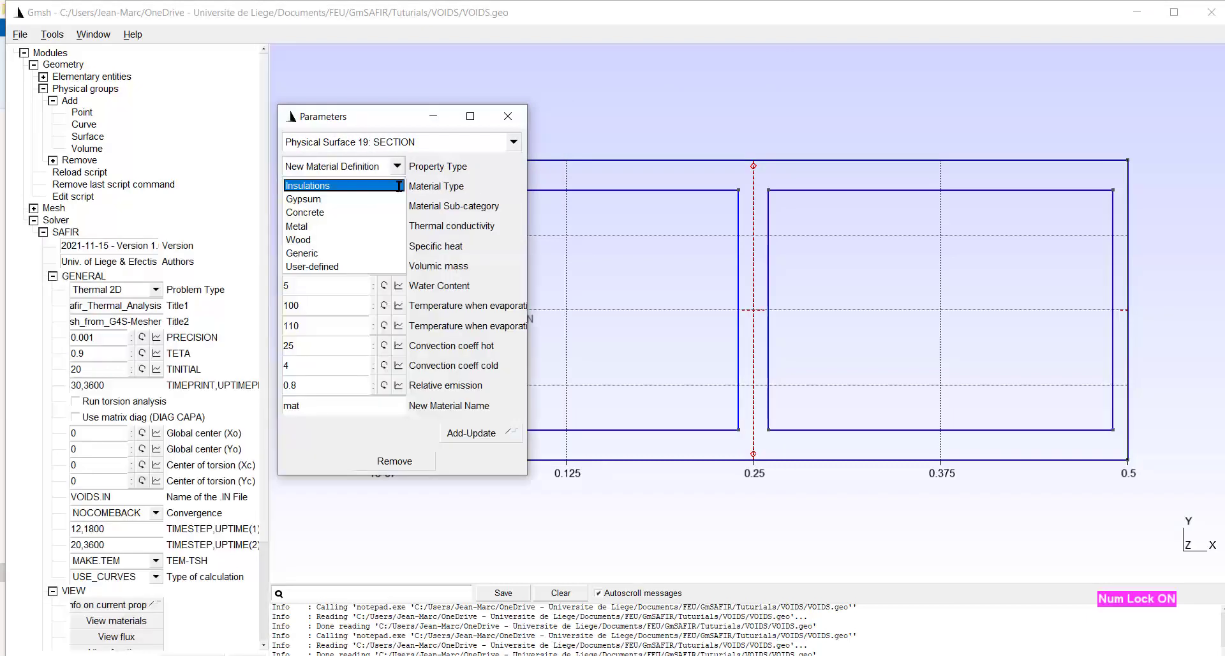
left_click(315, 211)
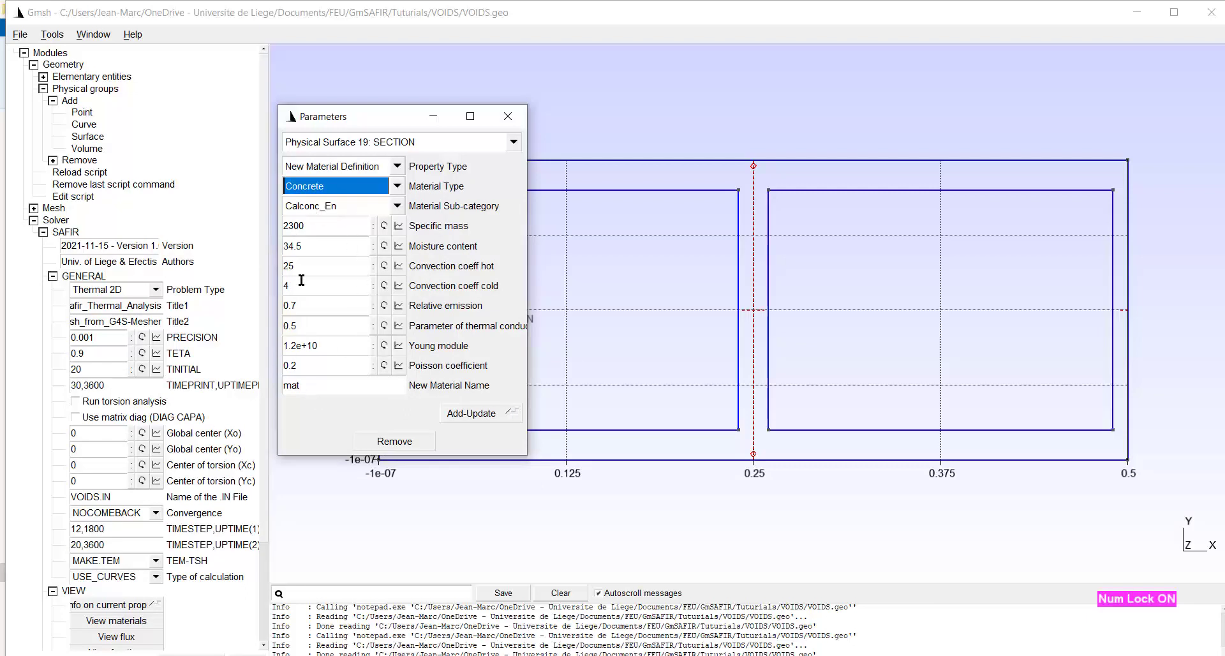
double_click(309, 388)
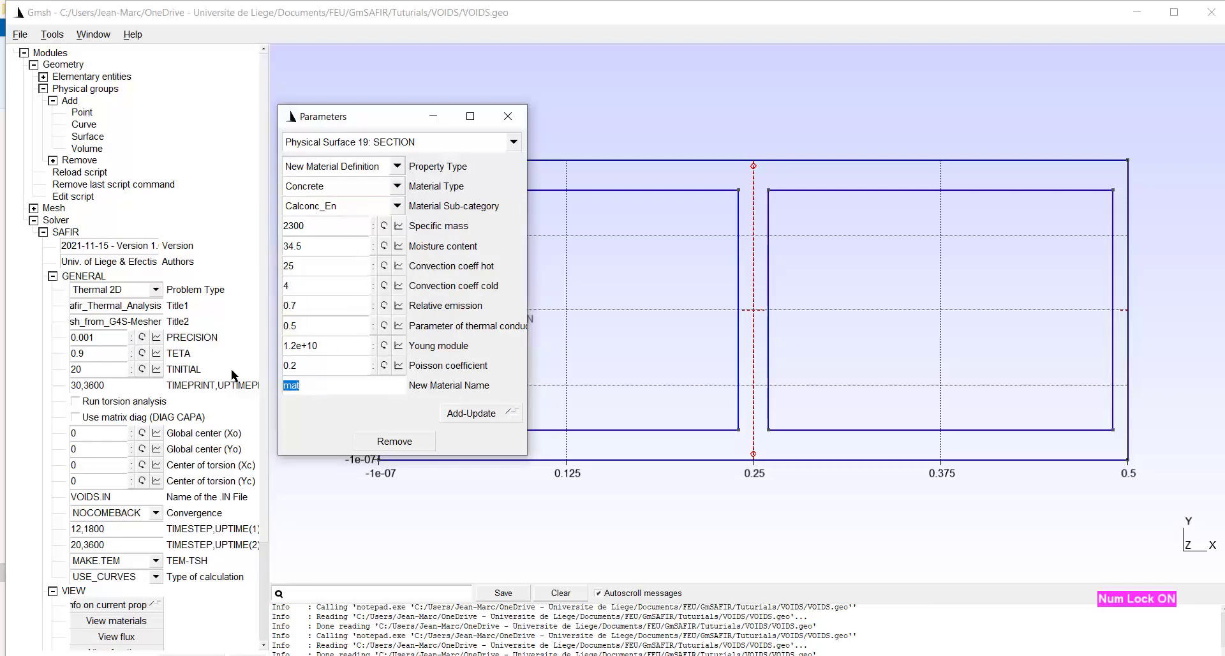
type("CON?CR")
key("BackSpace")
key("BackSpace")
key("BackSpace")
type("CRETEM")
left_click(463, 414)
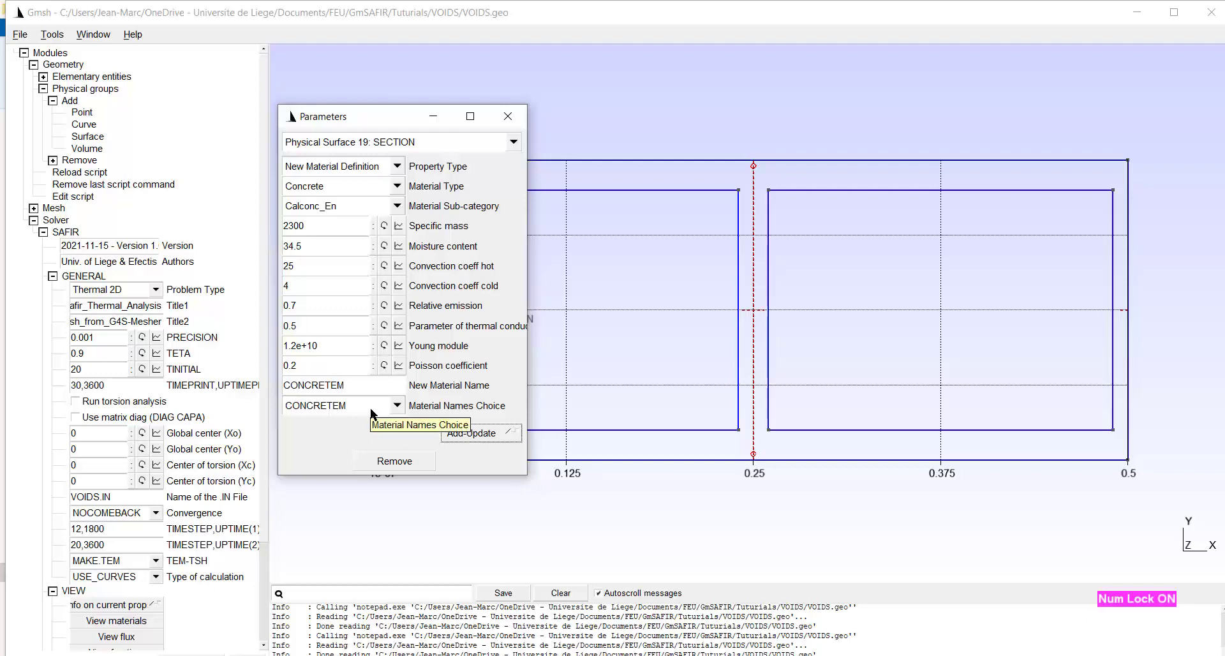
Assign surface material CONCRETEM to the SECTION group.
left_click(397, 168)
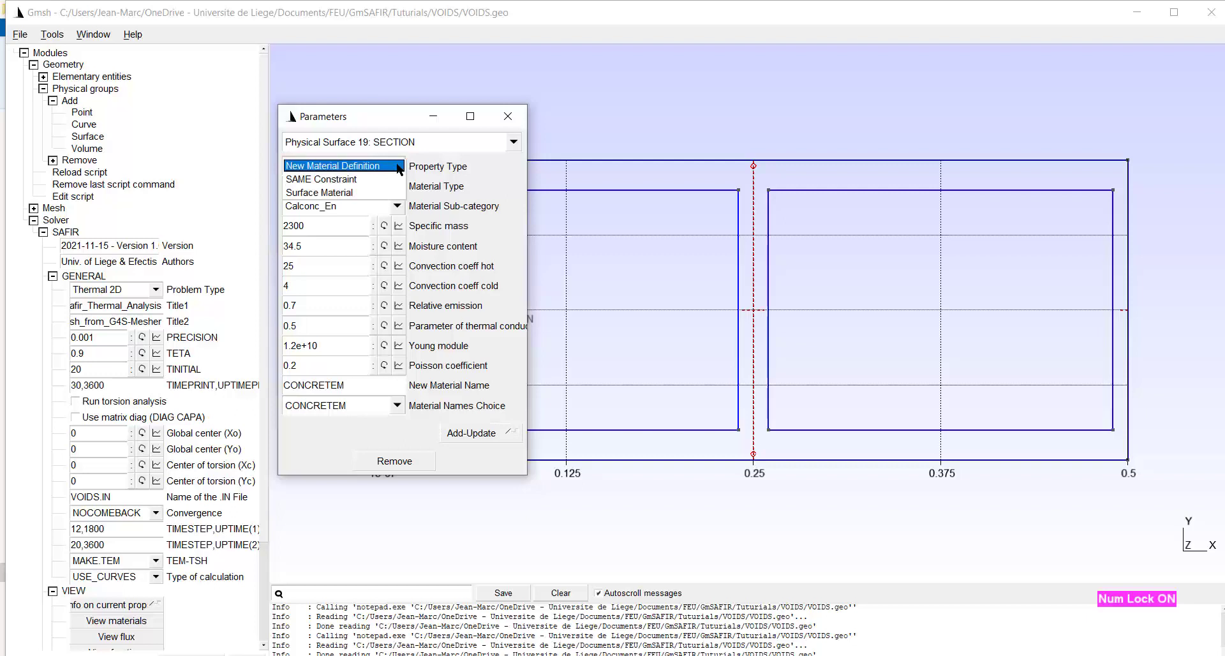
left_click(318, 193)
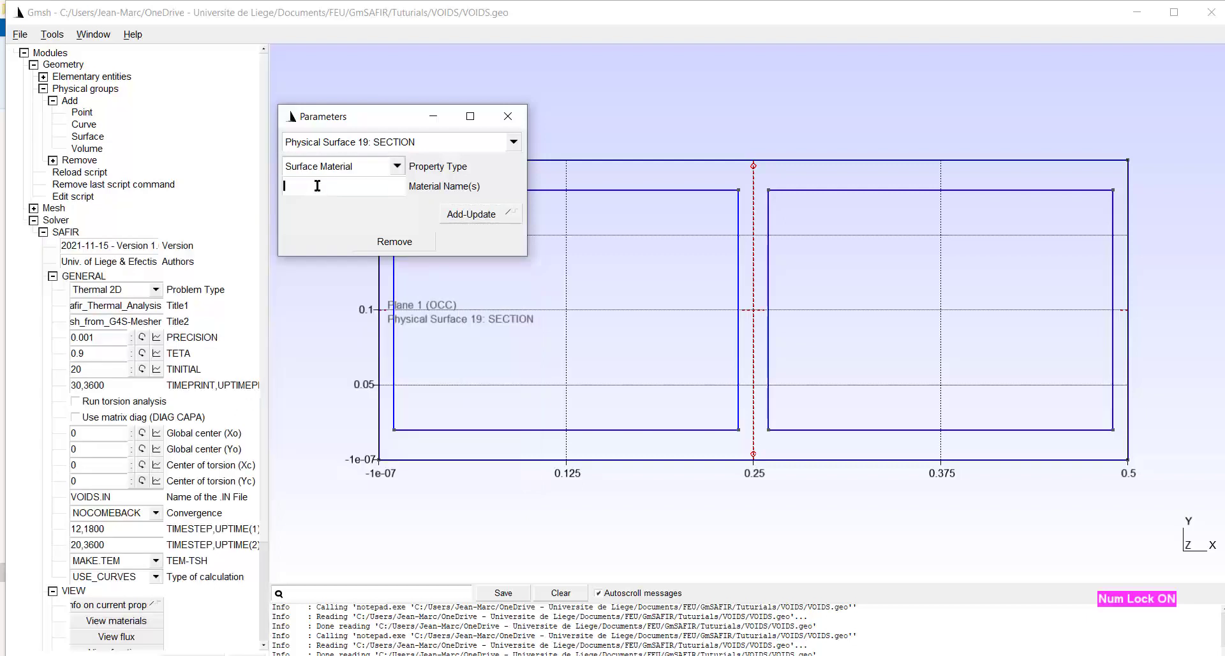
type("CONCRETEM")
left_click(462, 215)
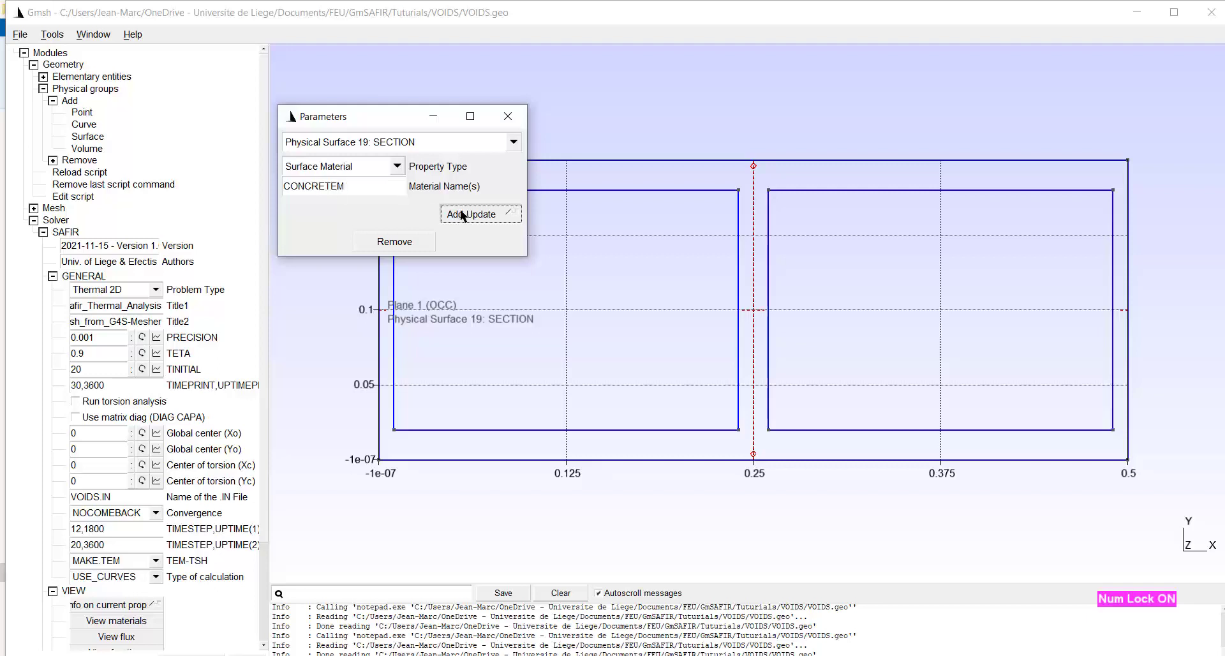
left_click(508, 117)
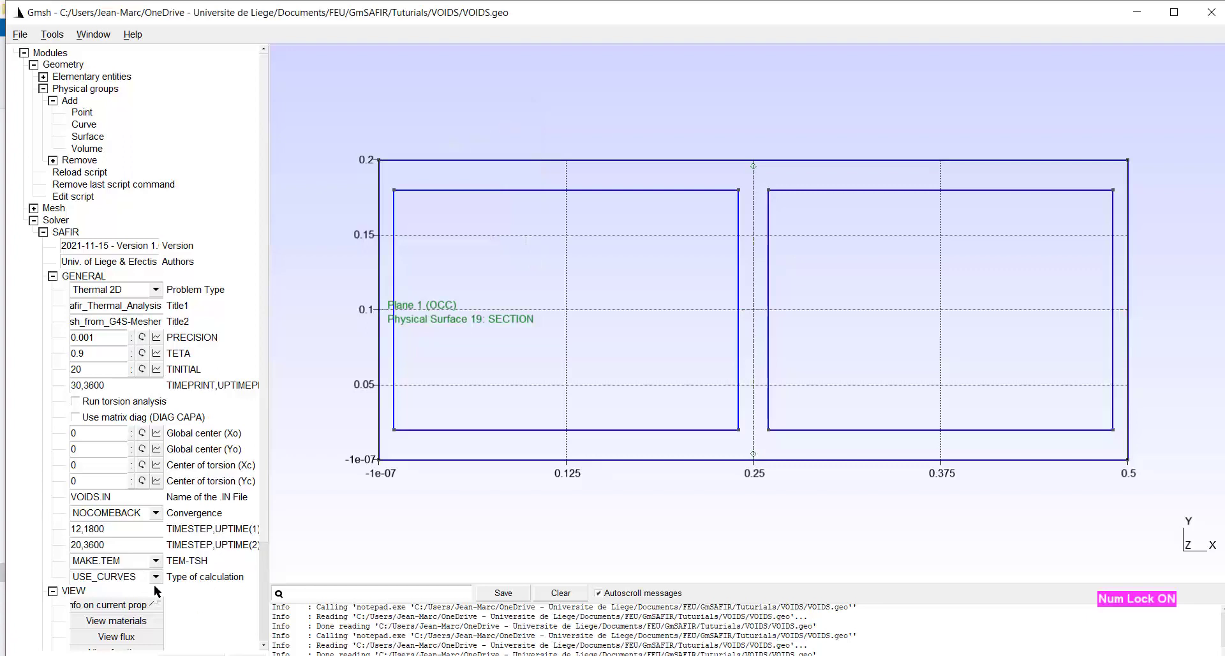
Display the materials legend labelling the section CONCRETEM.
scroll(140, 581, "down", 5)
left_click(117, 508)
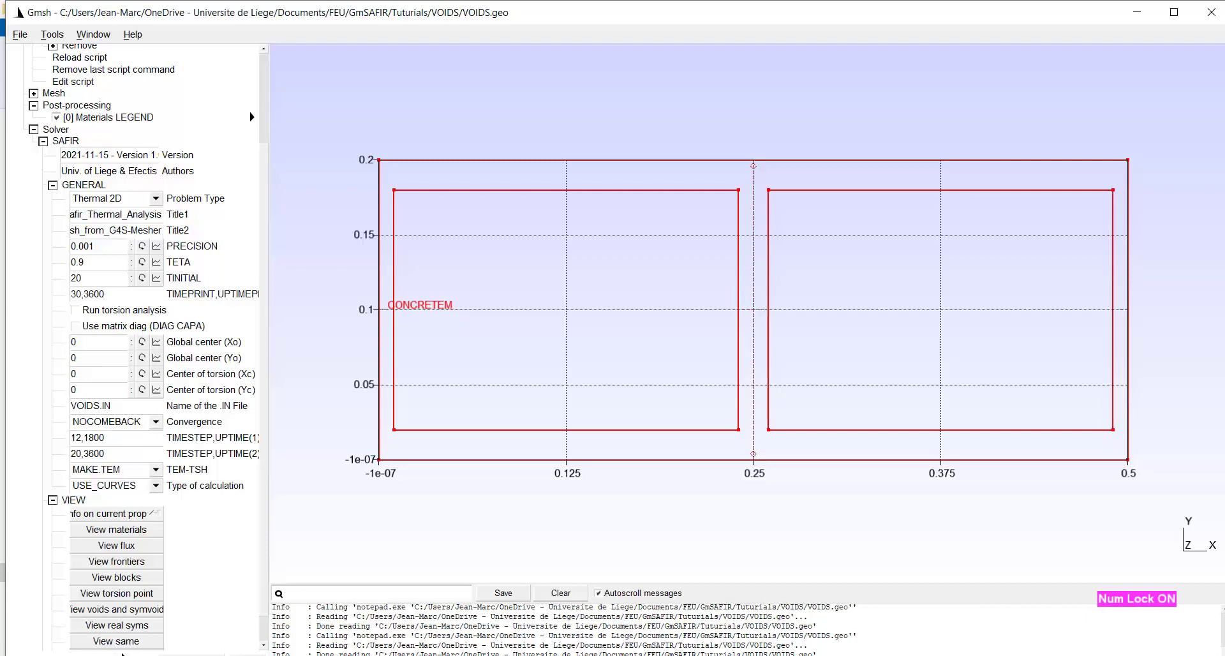
scroll(127, 638, "down", 1)
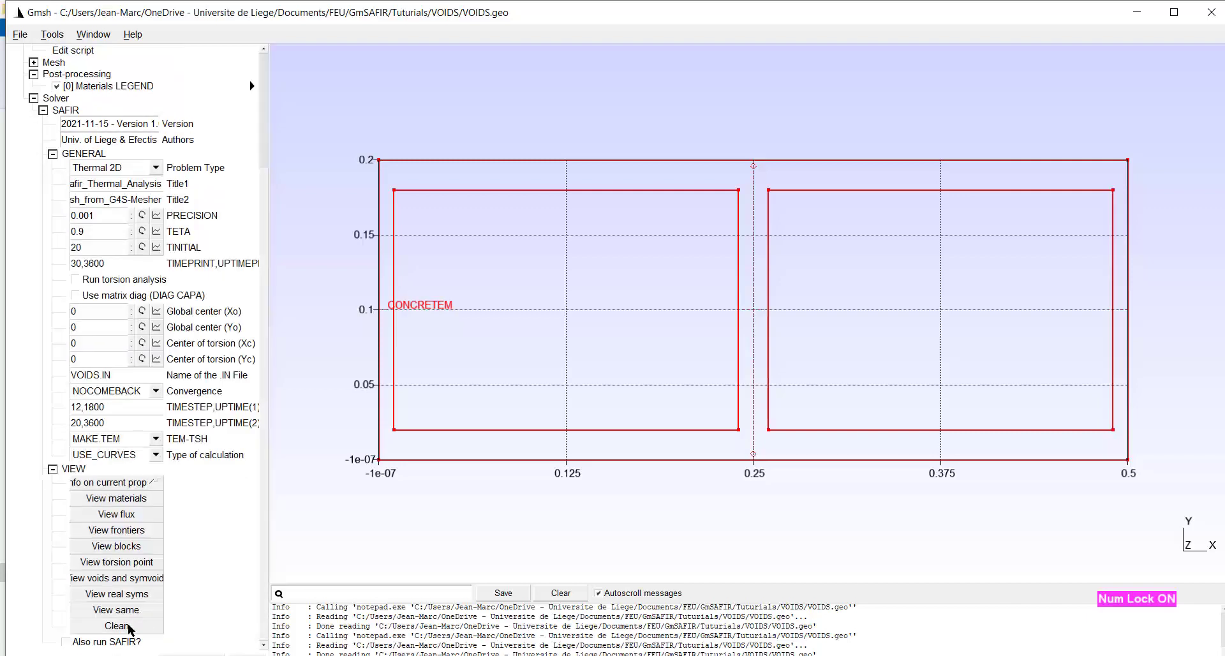
Hide the materials view and group the left rectangle's four edges as physical curve VOID1.
left_click(127, 627)
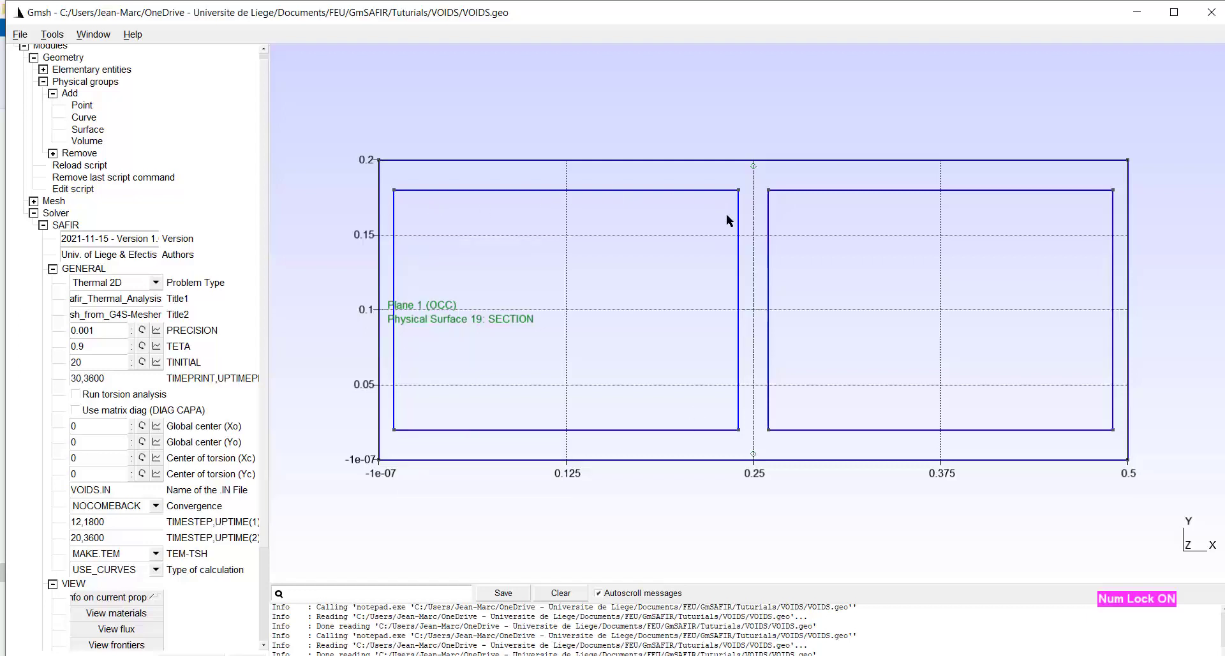
left_click(82, 117)
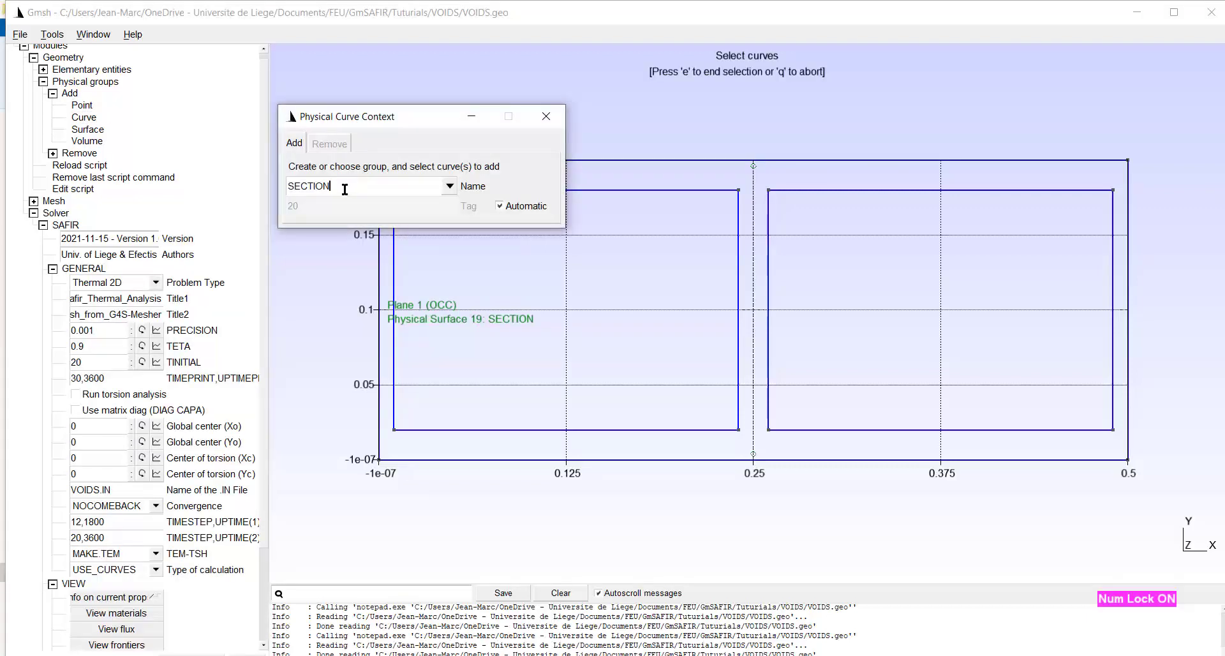
left_click_drag(344, 190, 234, 179)
type("VOID1")
left_click(496, 429)
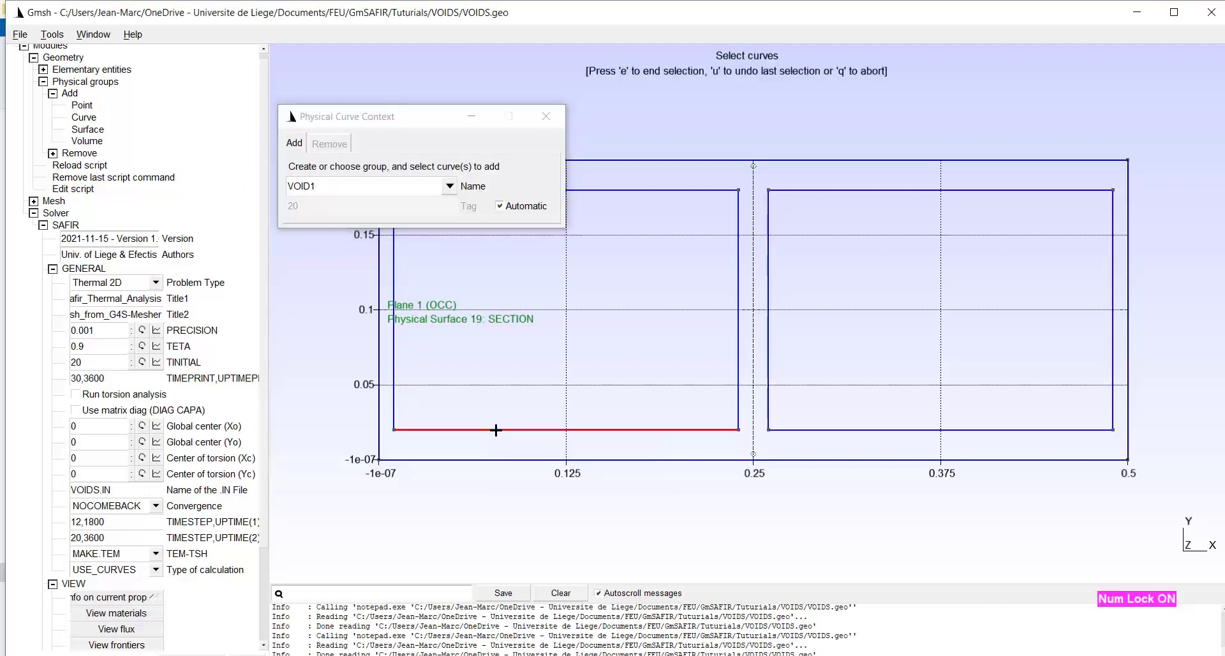
left_click(738, 358)
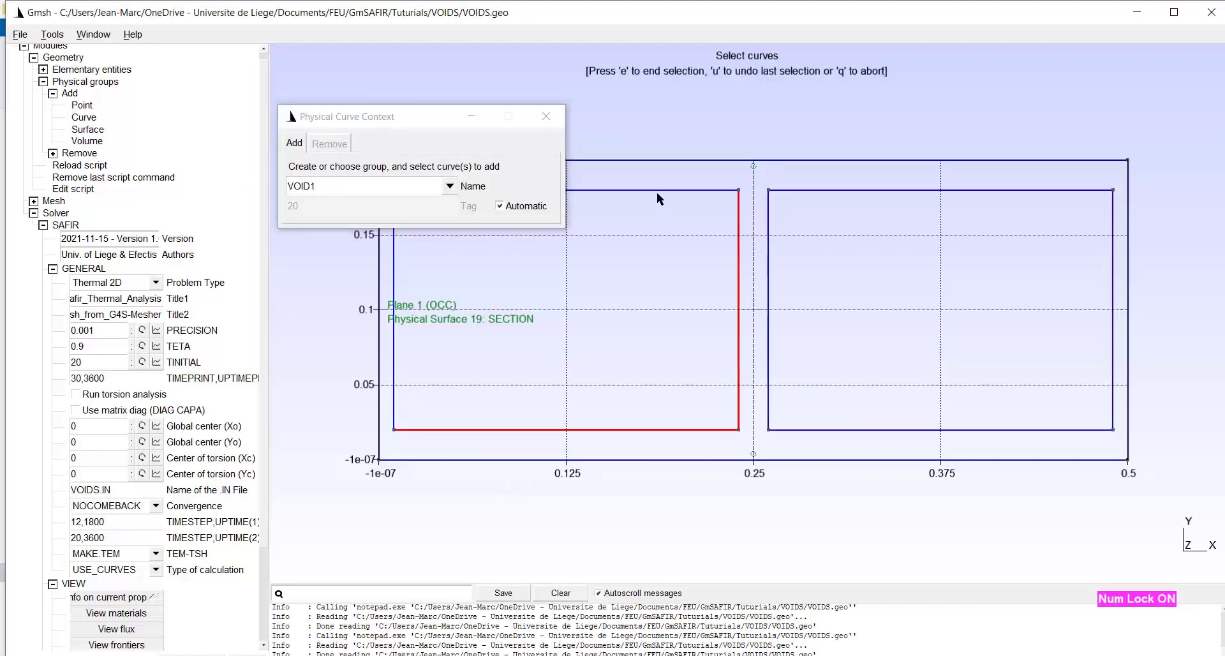
left_click(658, 190)
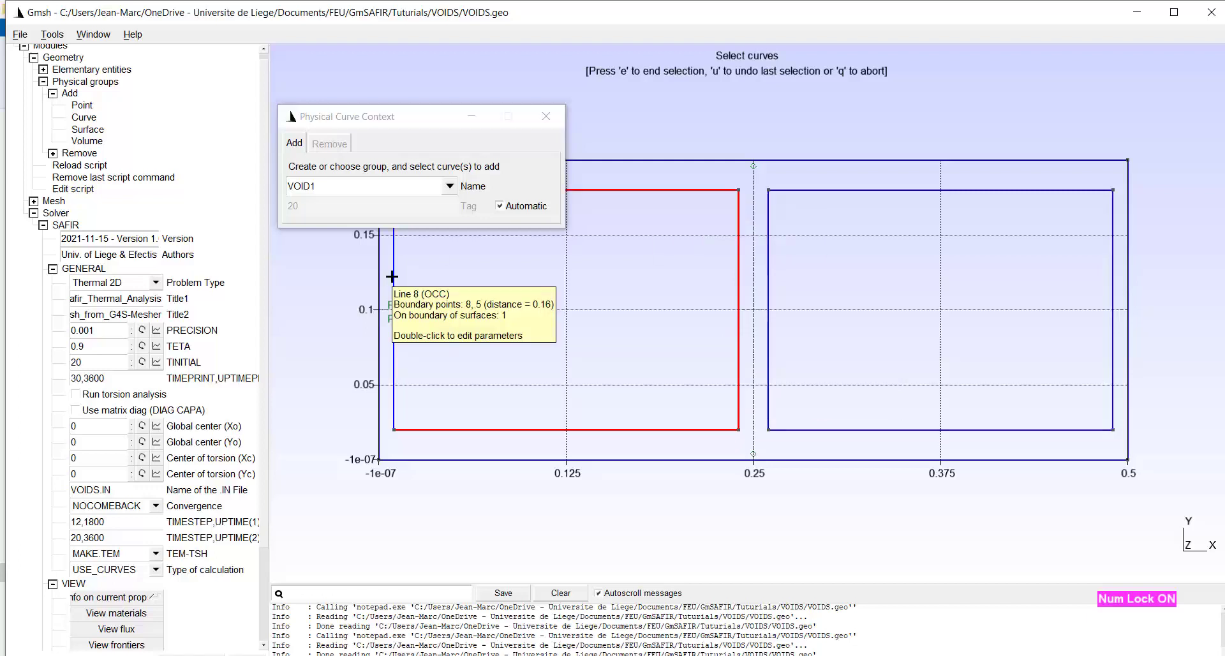
left_click(394, 277)
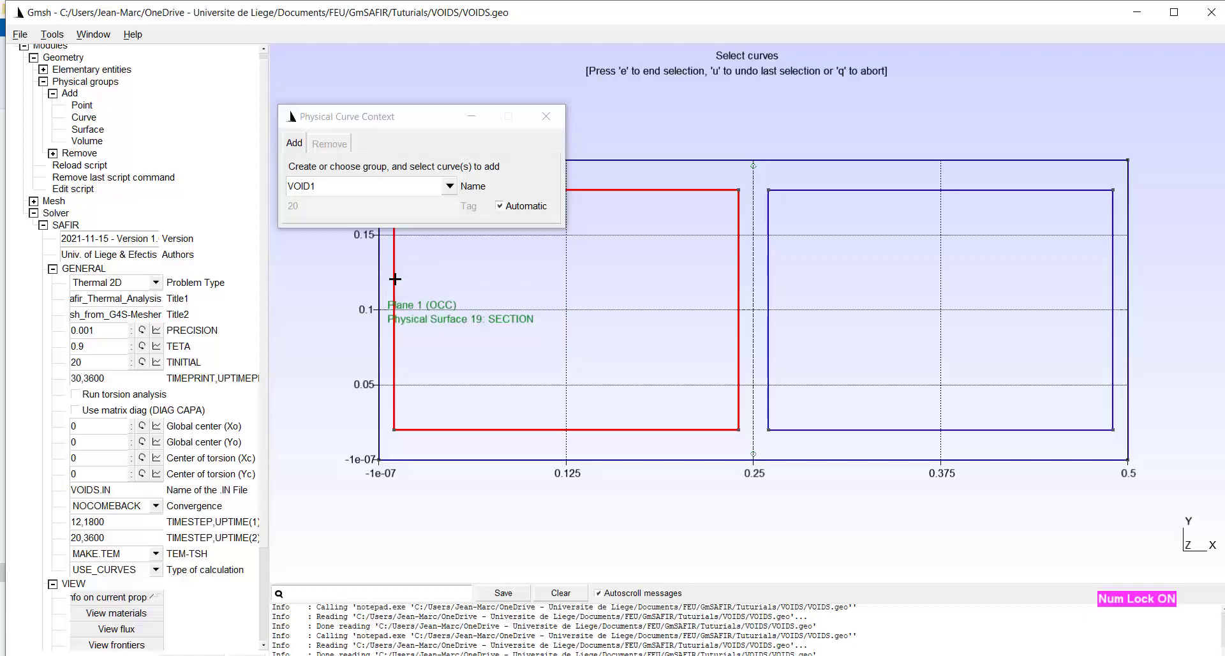
key("e")
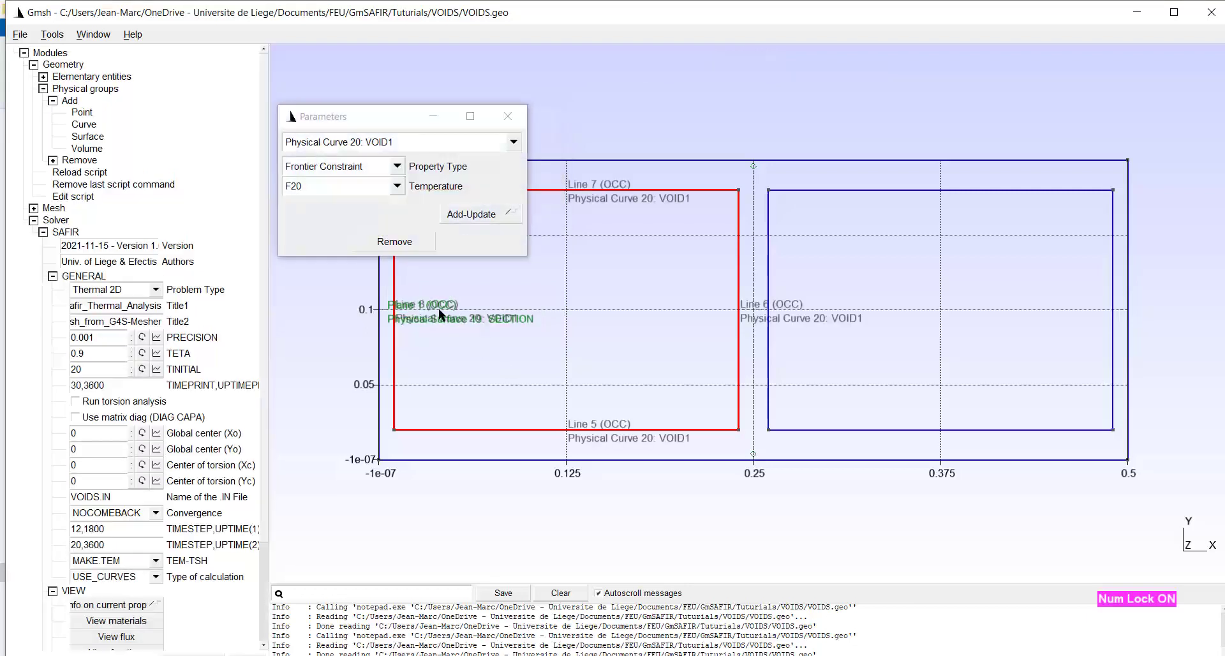
Give VOID1 a Void Constraint with void number 1.
left_click(398, 167)
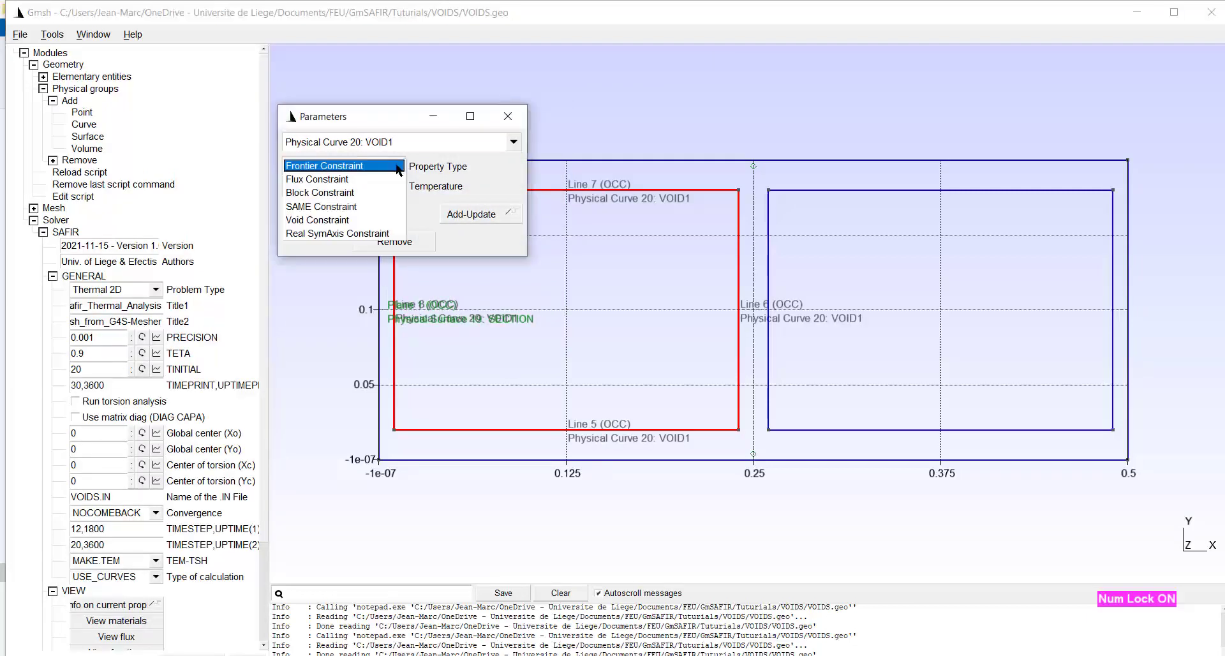
left_click(332, 220)
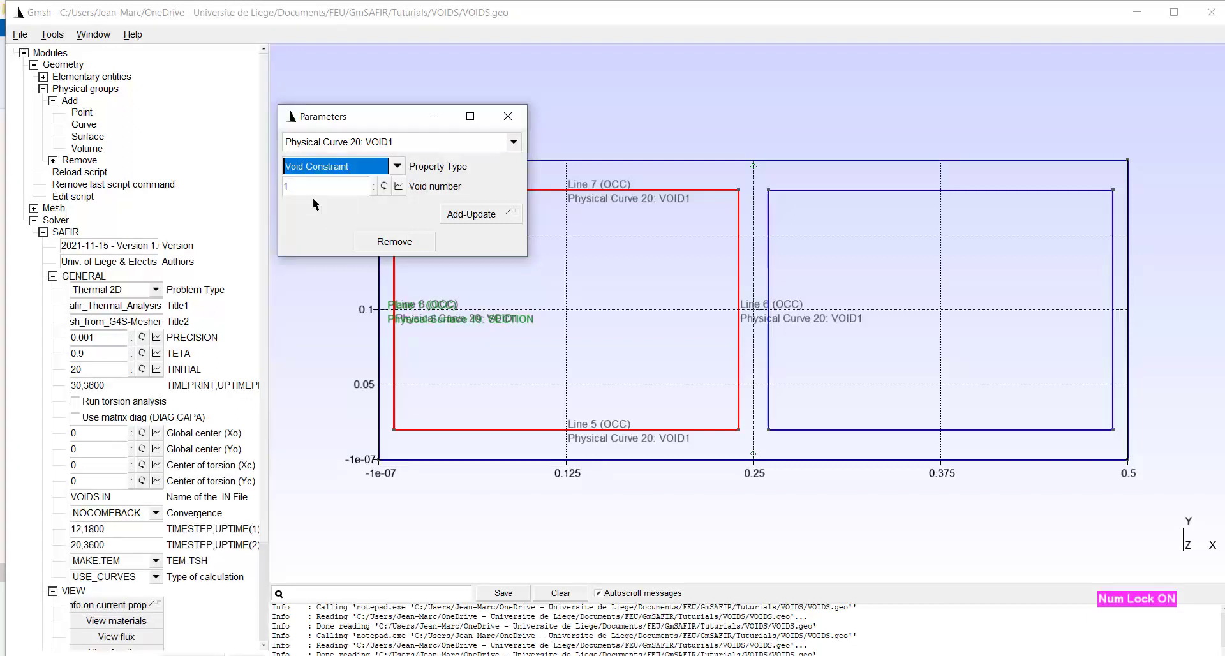
left_click(465, 213)
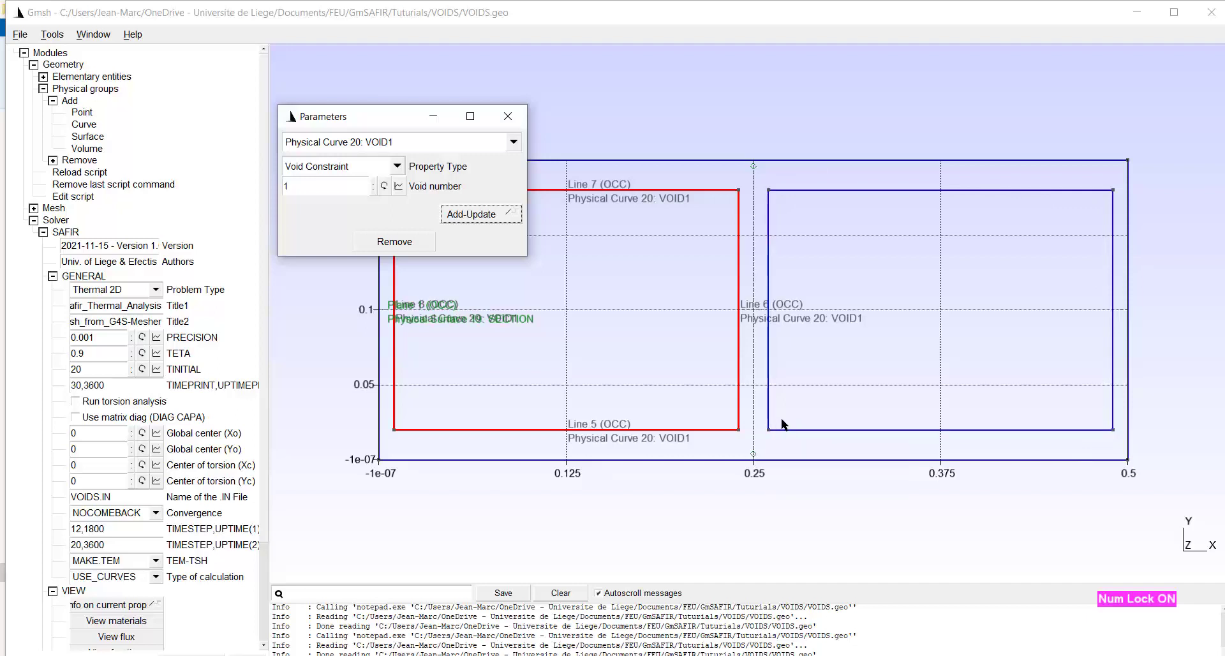
Create physical curve group VOID2 from the right rectangle's four edges.
mouse_move(776, 431)
mouse_move(970, 431)
left_click(508, 118)
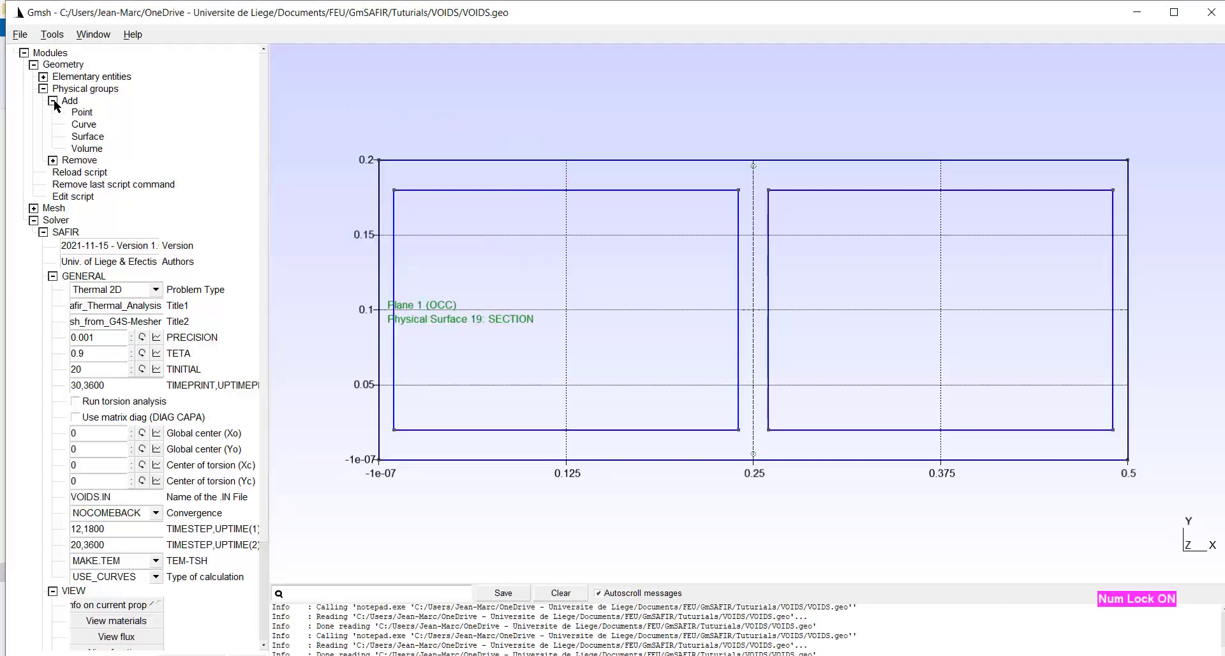
left_click(83, 124)
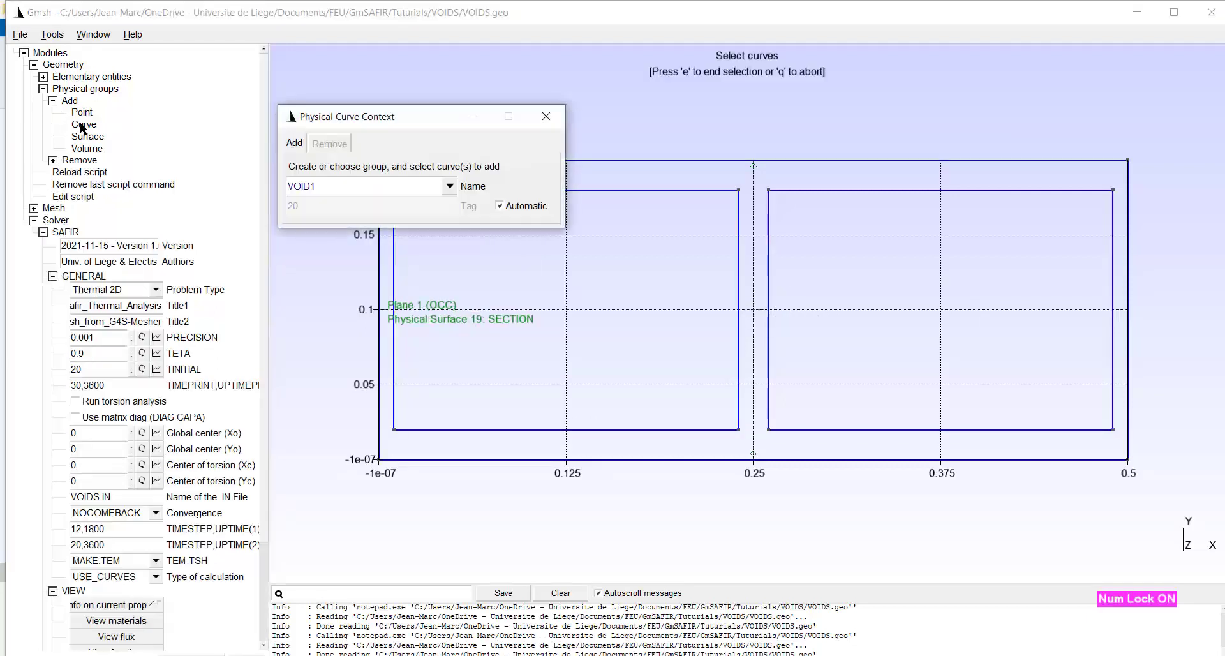
left_click(332, 190)
key("BackSpace")
type("2")
left_click(769, 296)
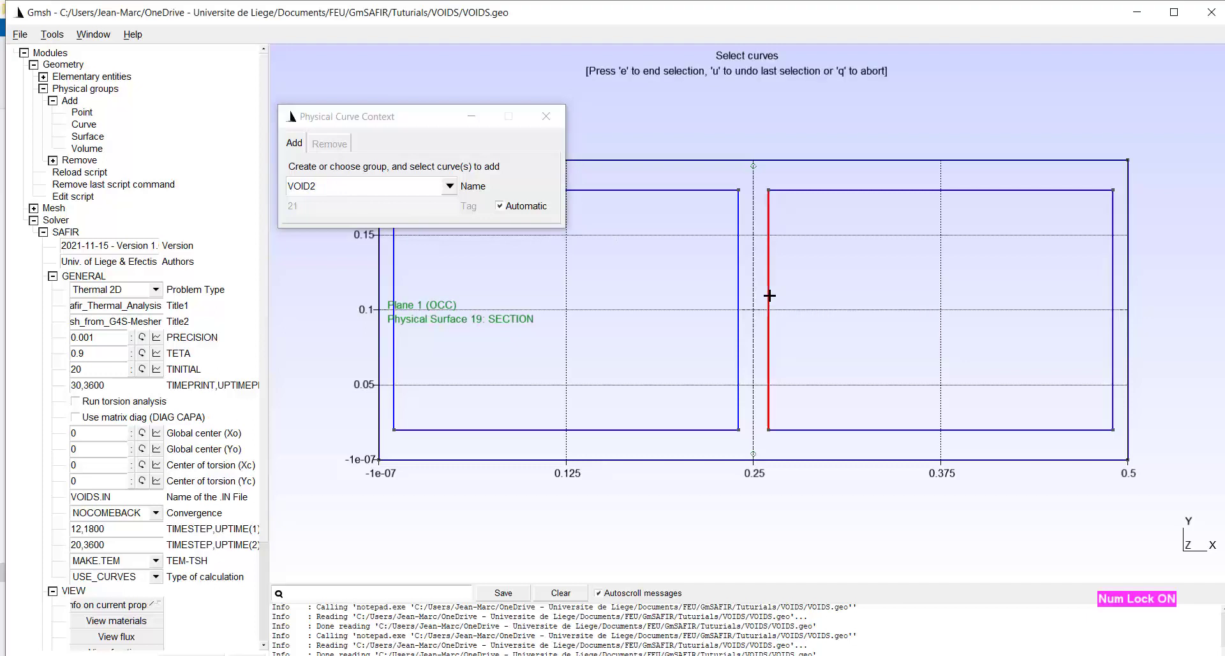
left_click(854, 190)
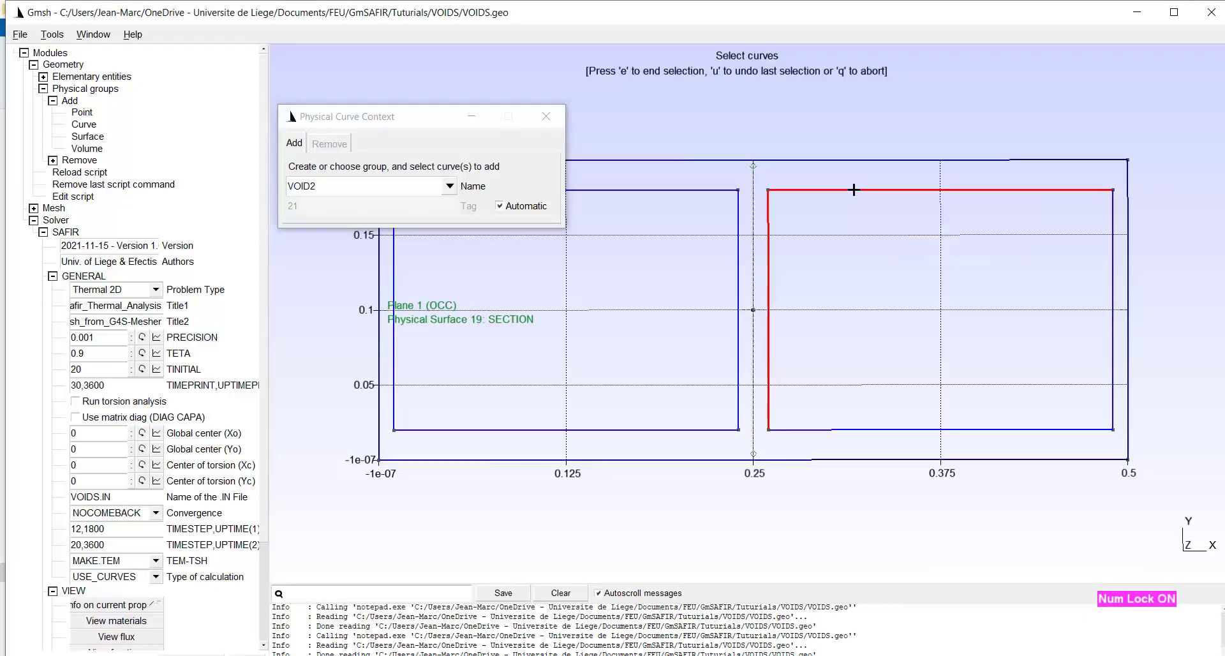
left_click(1112, 295)
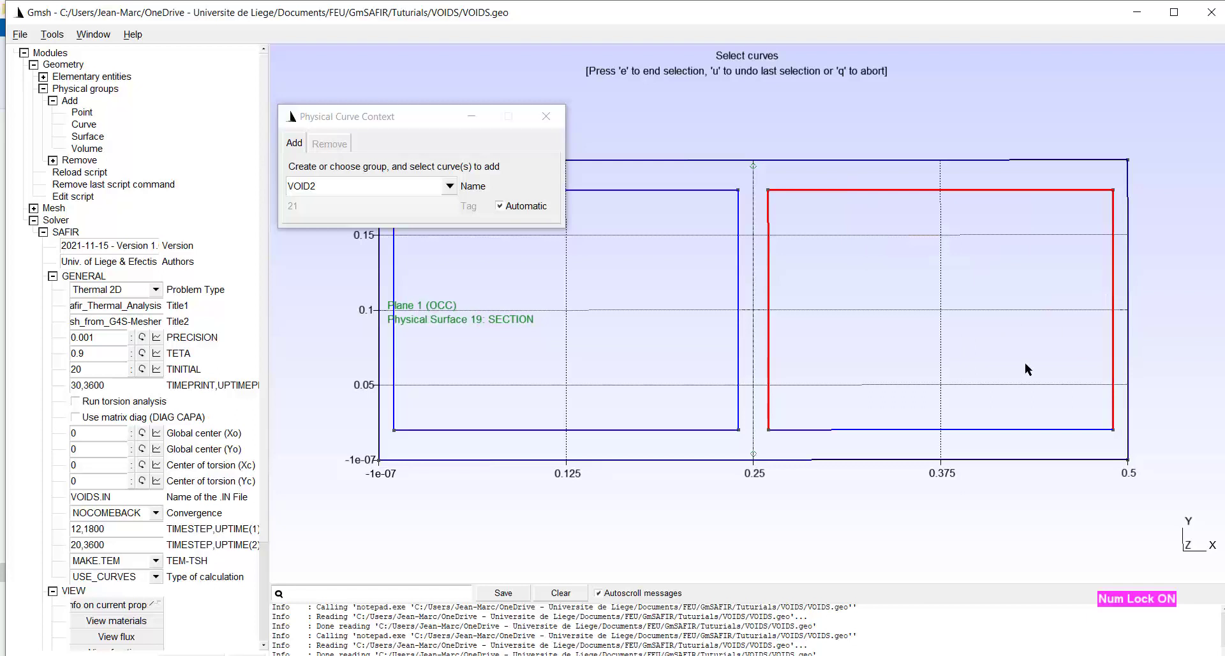
left_click(976, 429)
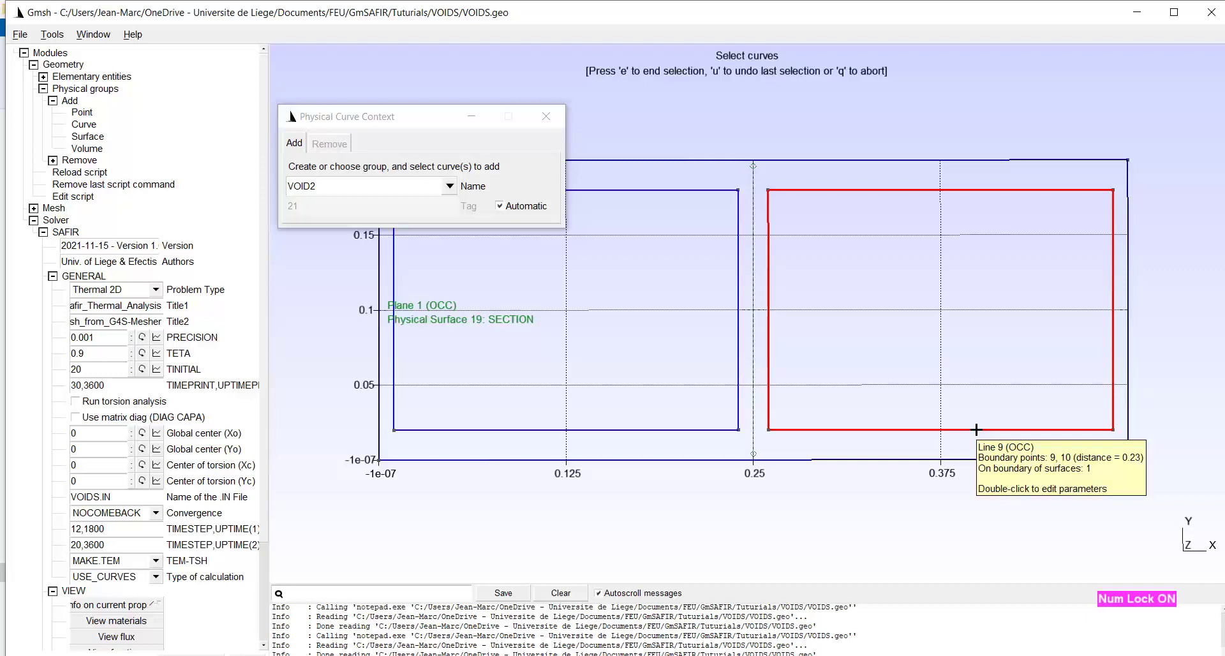
key("e")
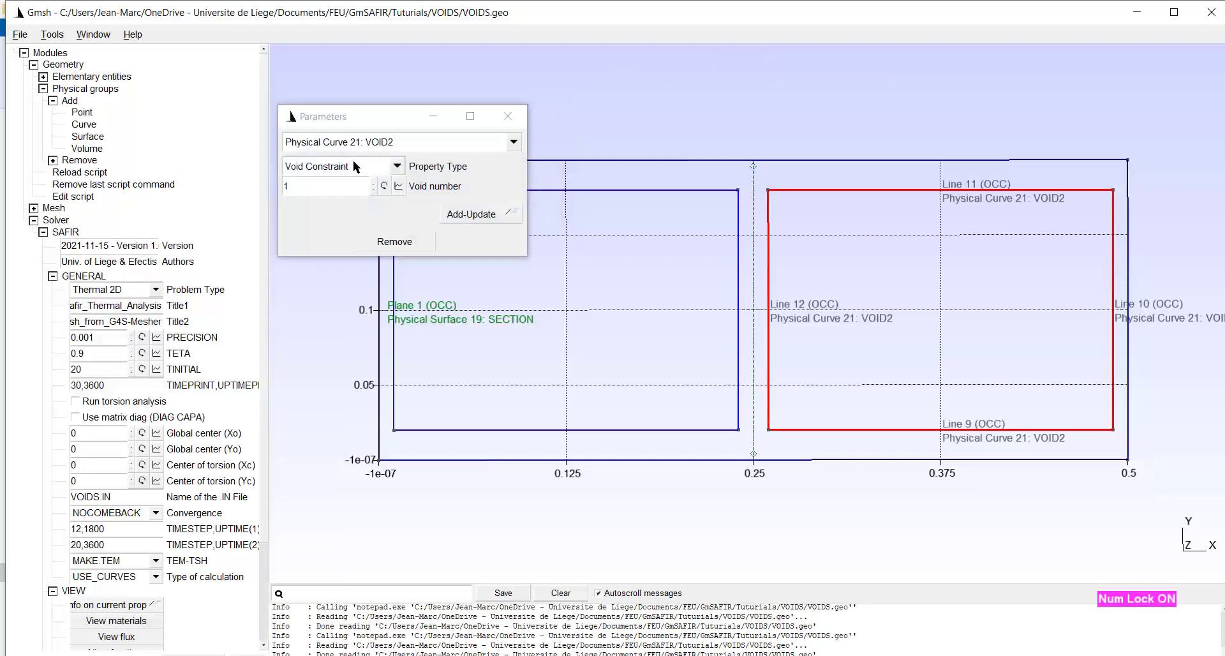
Set VOID2's Void Constraint to void number 2.
left_click(315, 190)
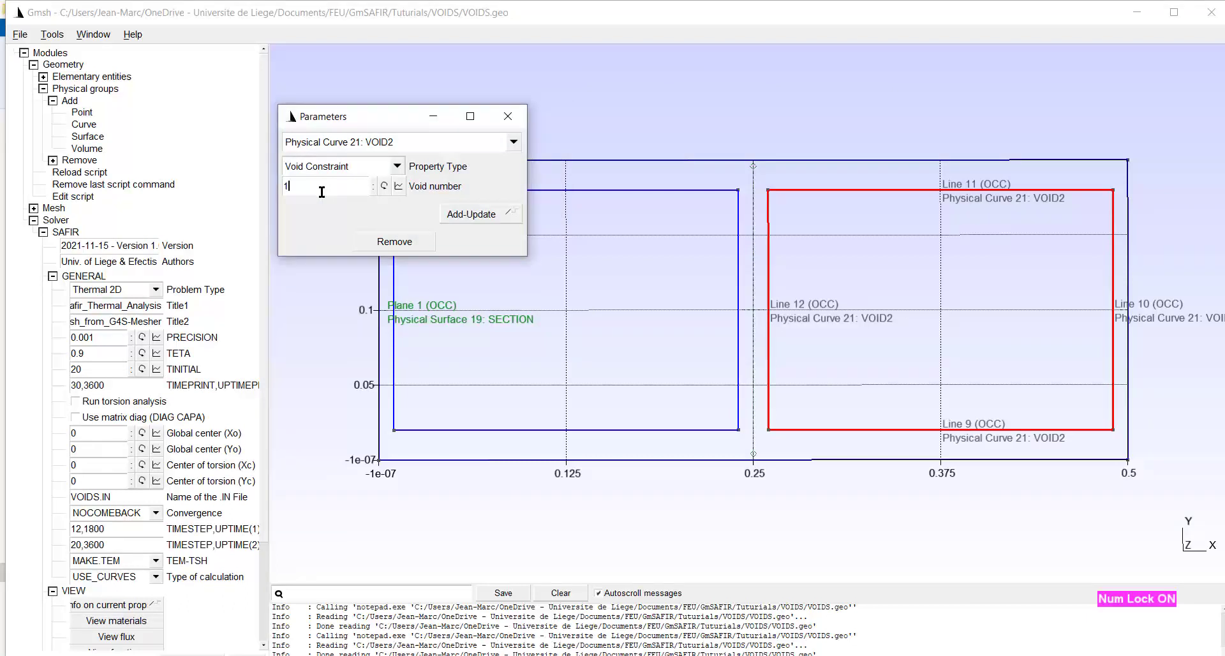
key("BackSpace")
type("2")
left_click(456, 216)
Display the void 1 and void 2 boundary labels on the rectangles and tilt the view.
left_click(508, 117)
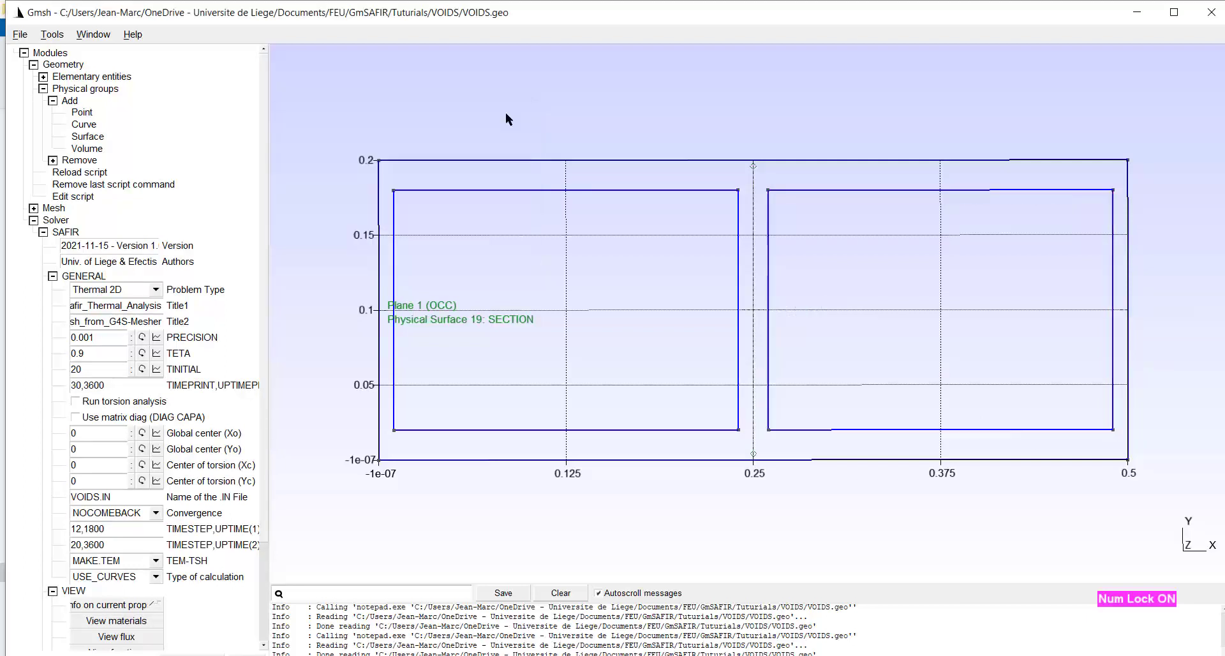
scroll(110, 548, "down", 5)
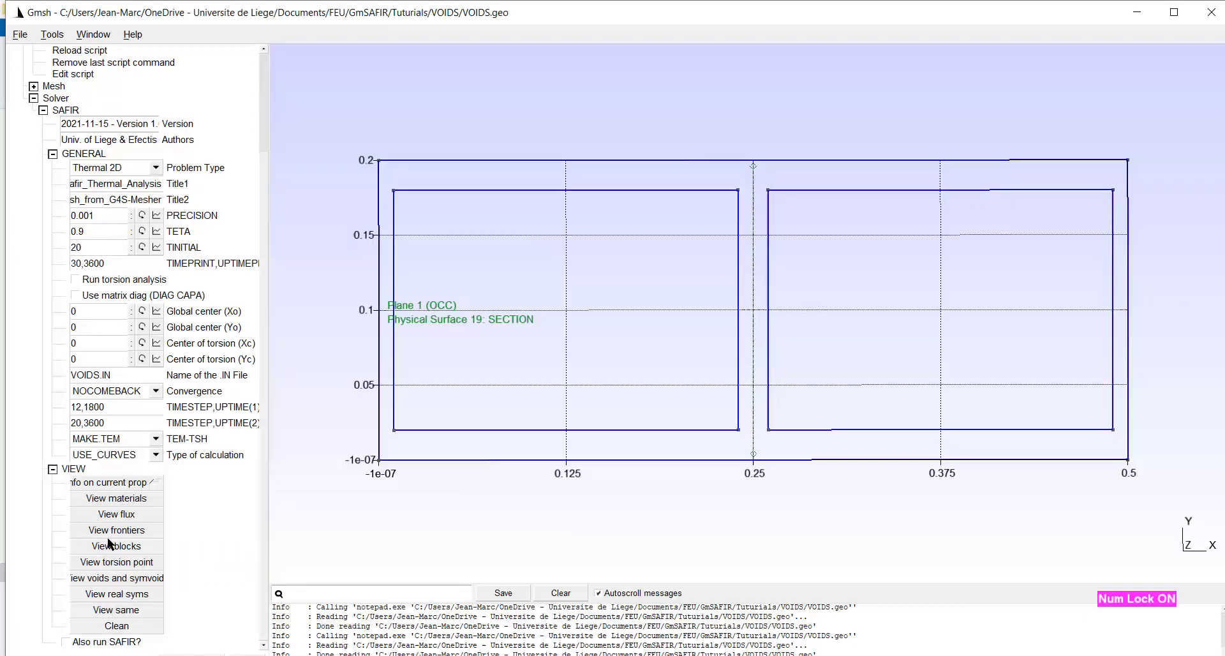
left_click(110, 579)
left_click_drag(722, 512, 822, 371)
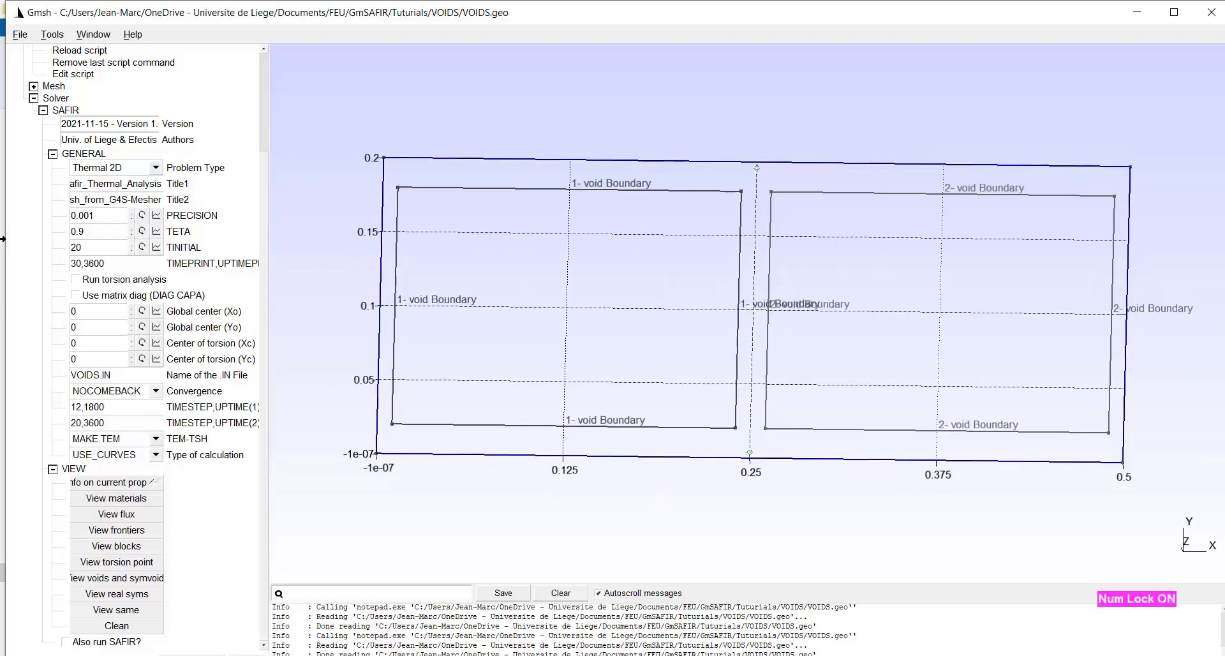
Generate the 2D triangle mesh and display its CONCRETEM materials legend.
left_click(34, 86)
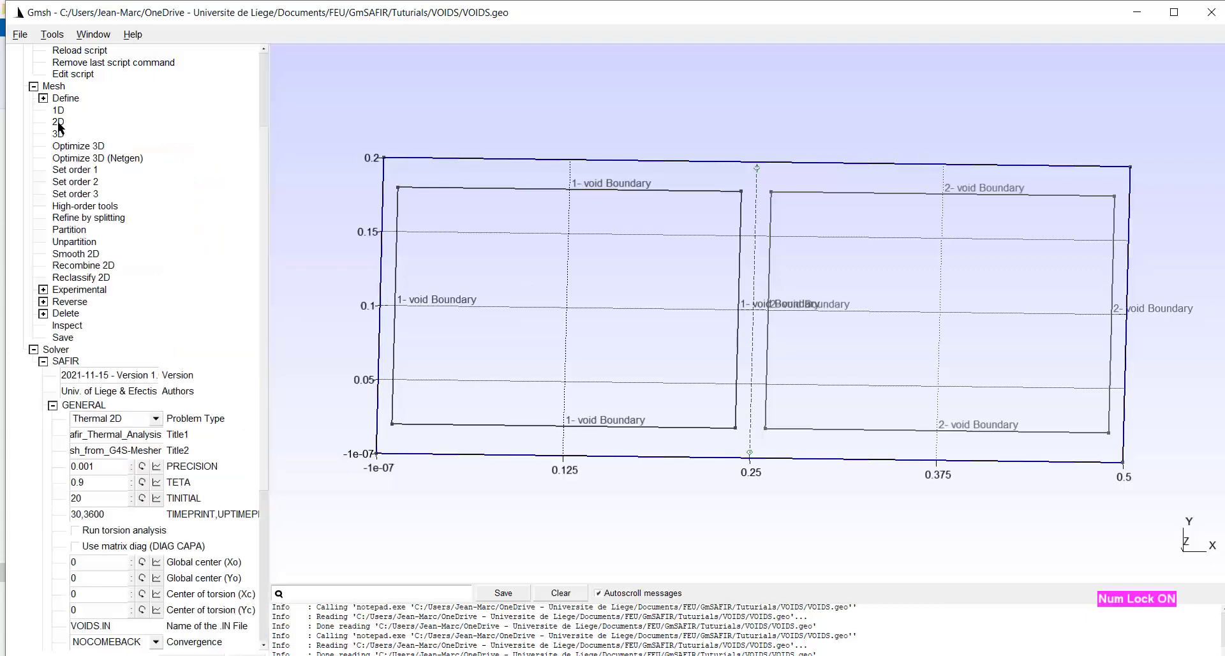
left_click(57, 122)
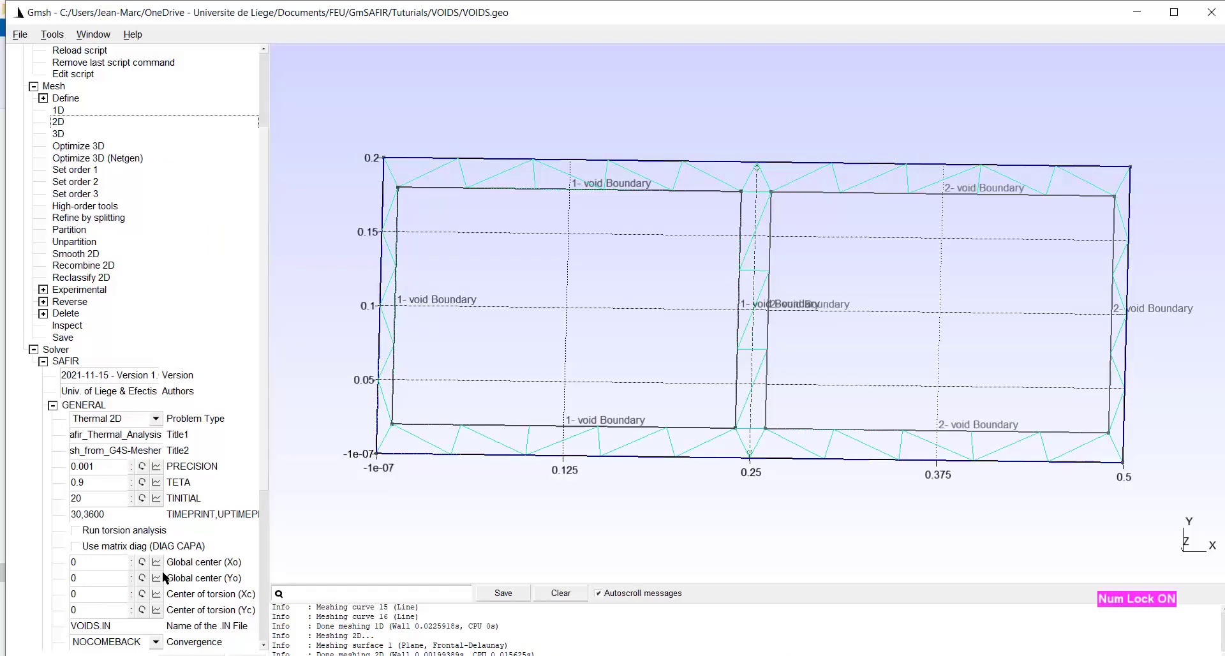
scroll(233, 387, "down", 1)
scroll(262, 550, "down", 5)
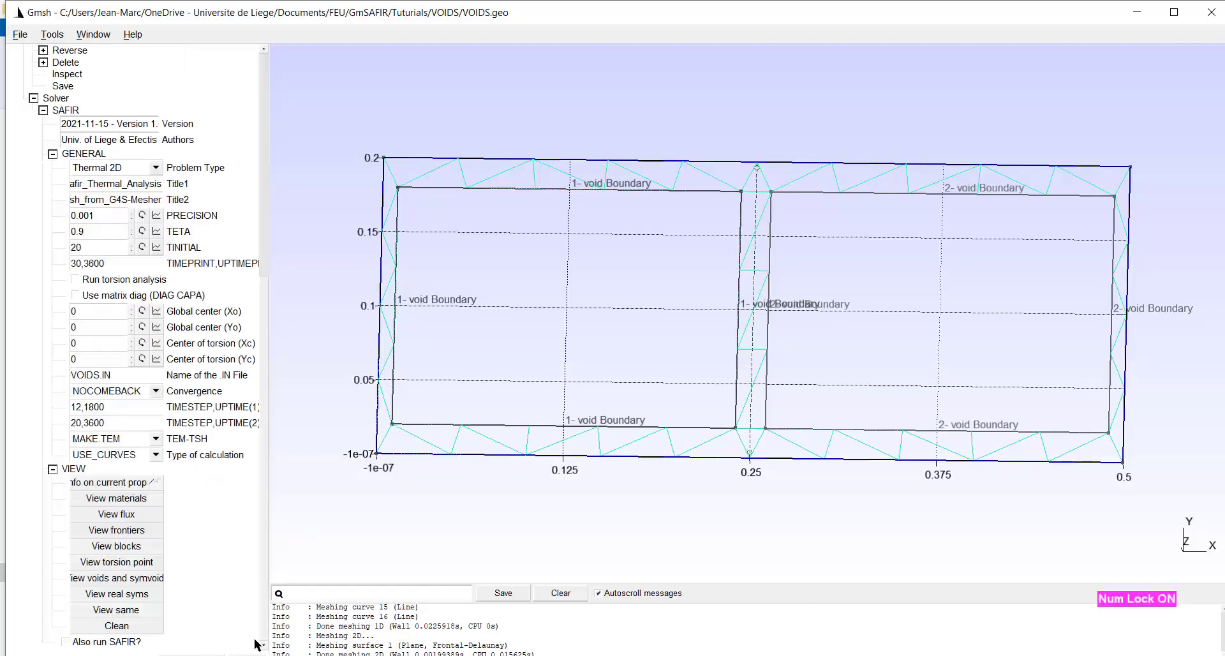
left_click(114, 503)
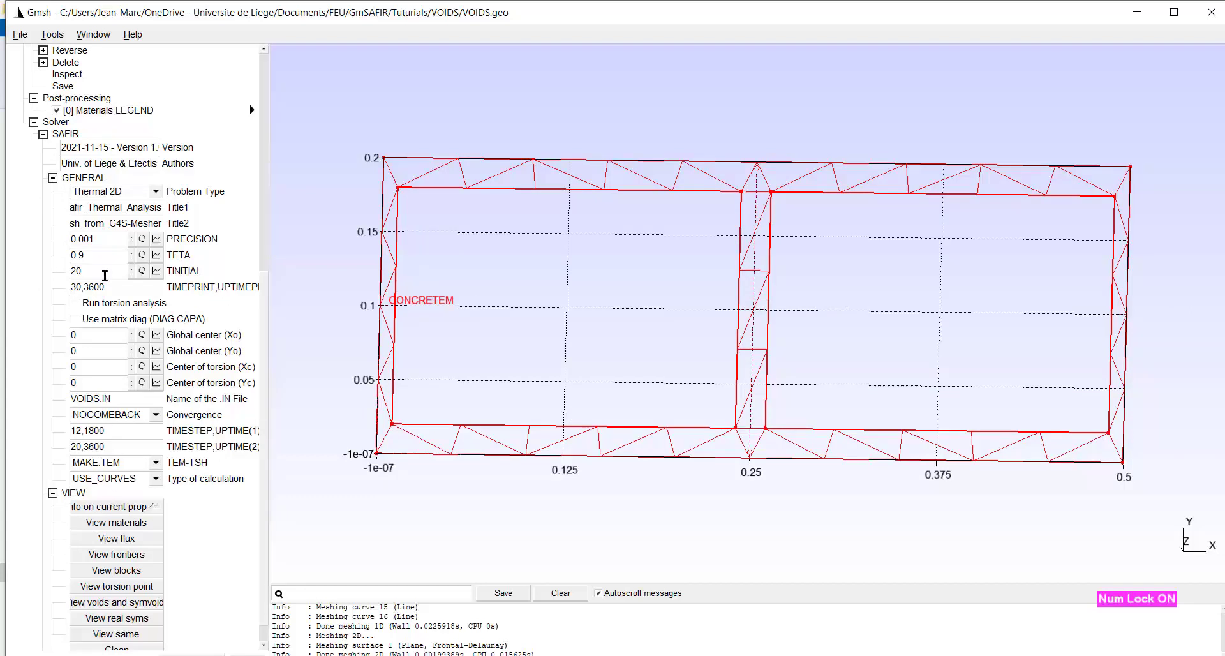
scroll(105, 275, "up", 7)
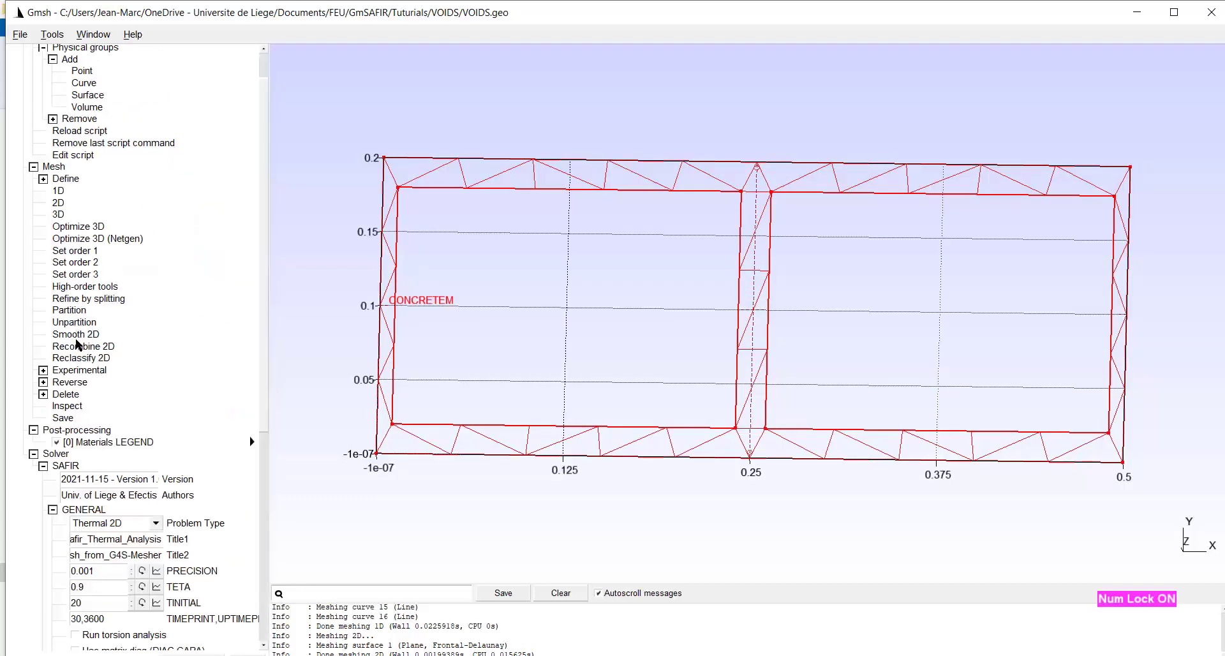
Refine the section's mesh by splitting every triangle into smaller ones.
left_click(93, 300)
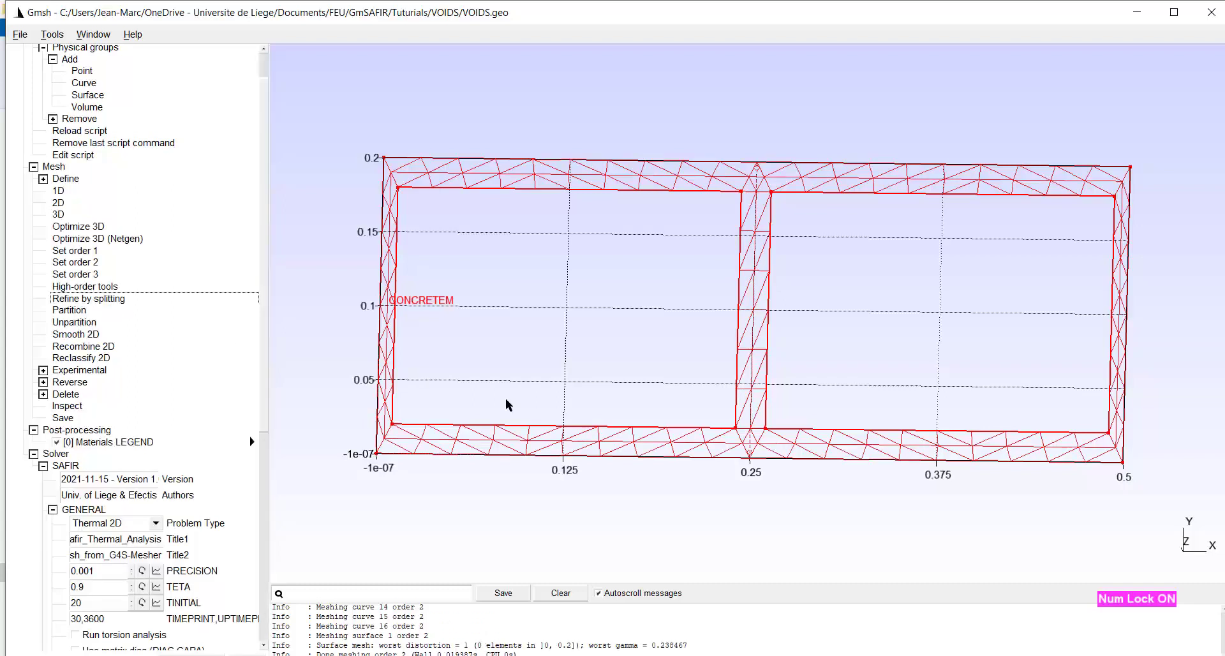
mouse_move(590, 440)
scroll(131, 331, "down", 5)
scroll(114, 380, "down", 3)
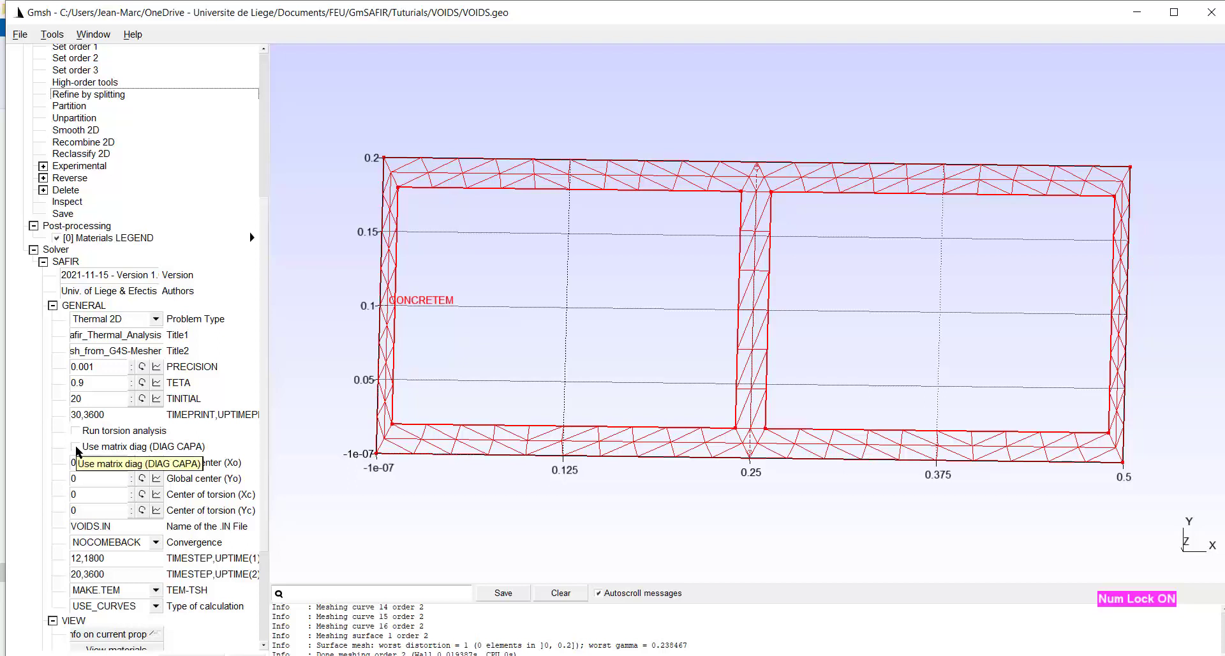
Enable DIAG CAPA, type 2 into PRECISION and change TIMEPRINT's 3 to 6.
left_click(76, 447)
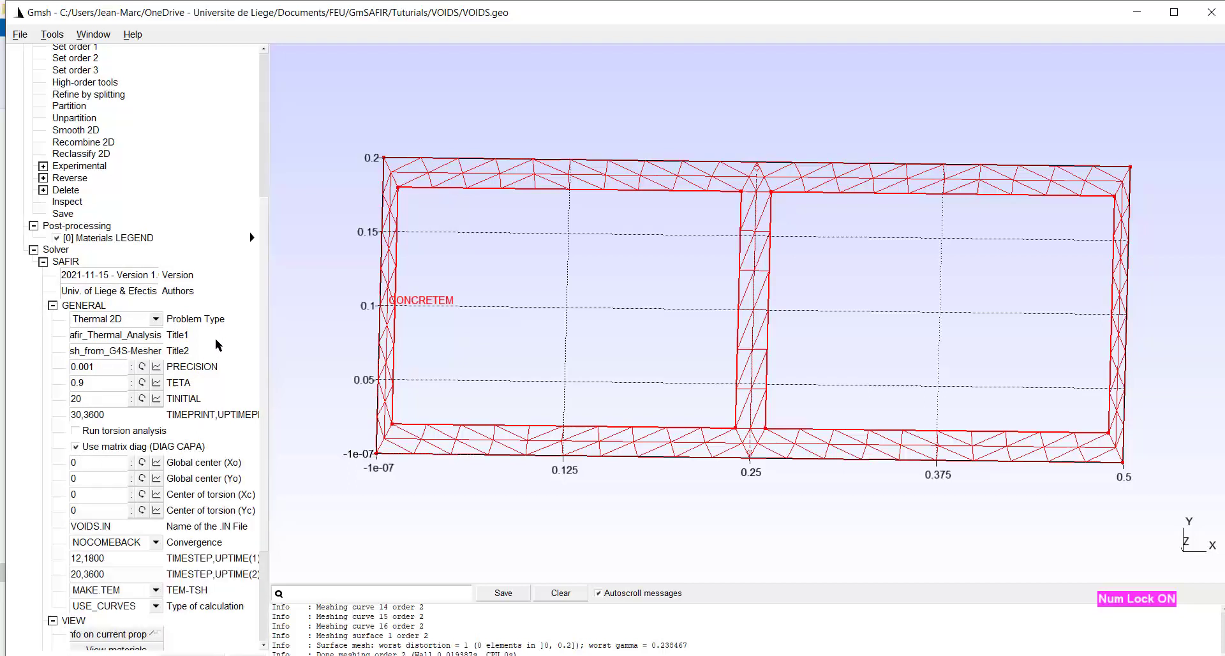
scroll(217, 348, "down", 2)
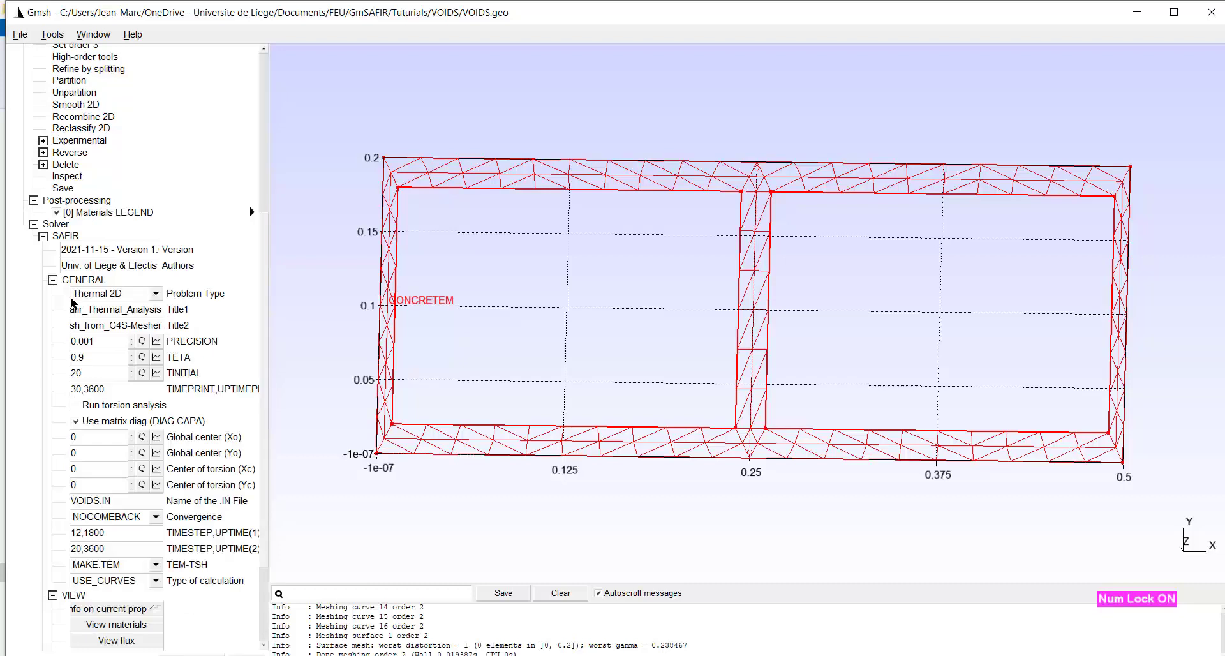
left_click(105, 344)
type("2")
left_click(74, 391)
key("BackSpace")
type("6")
Set the two TIMESTEP entries (0 and 12) and export the SAFIR VOIDS.IN file.
left_click(79, 534)
key("BackSpace")
type("0")
left_click(79, 549)
key("BackSpace")
key("BackSpace")
type("12")
scroll(263, 224, "up", 5)
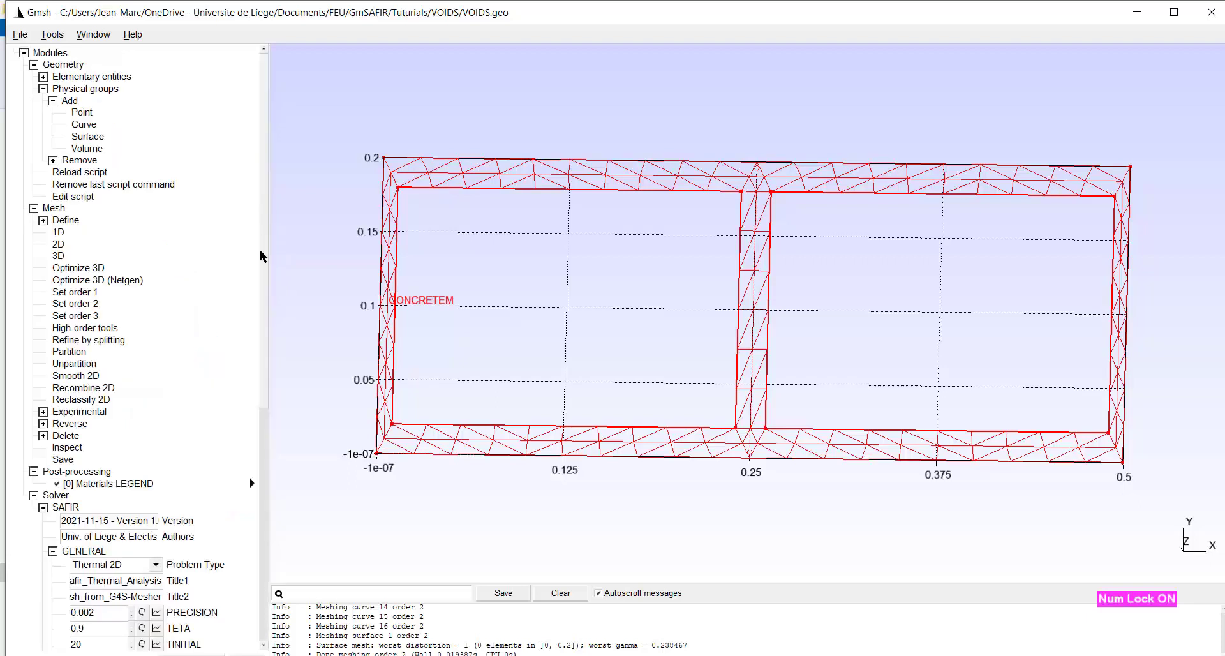
left_click(384, 637)
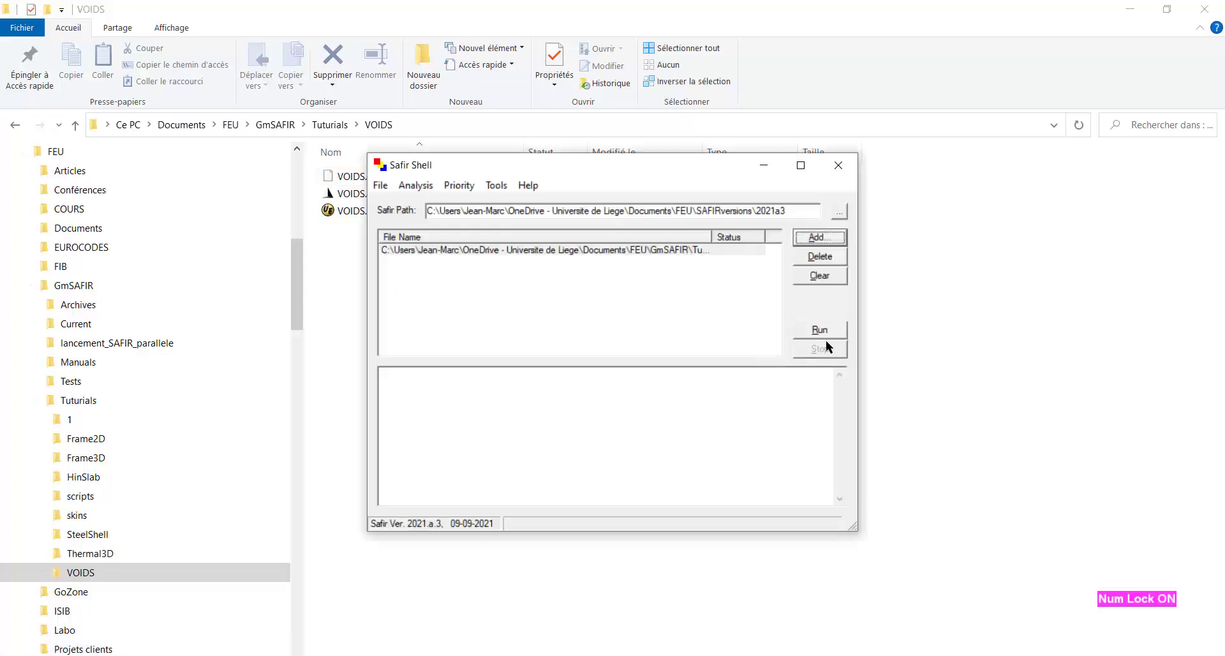
Run the SAFIR thermal analysis of VOIDS.IN in the Safir Shell.
left_click(826, 333)
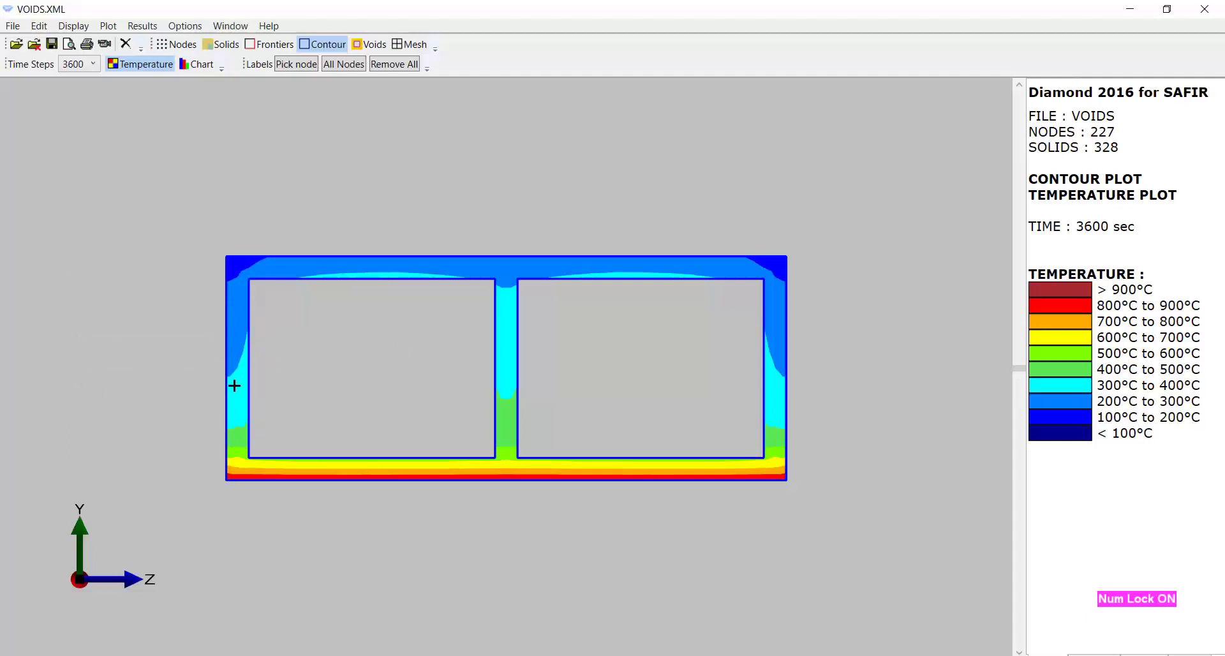
Reload VOIDS.XML from the recent files and display the section contour outline.
left_click(19, 25)
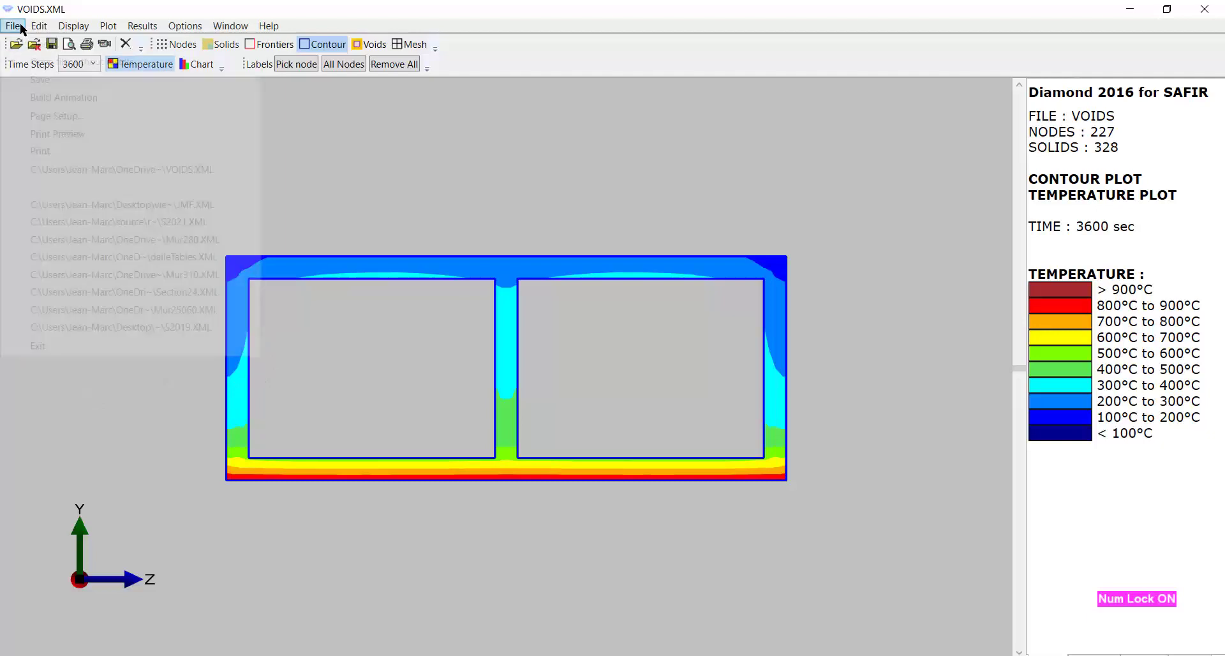
left_click(107, 170)
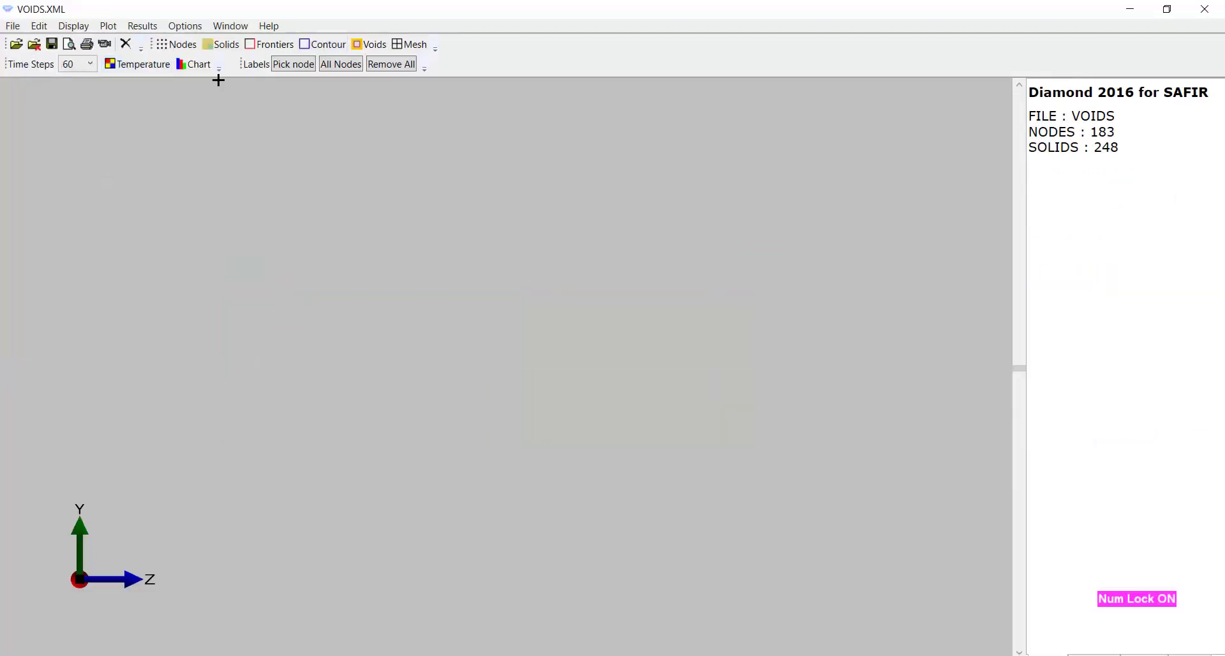
left_click(324, 46)
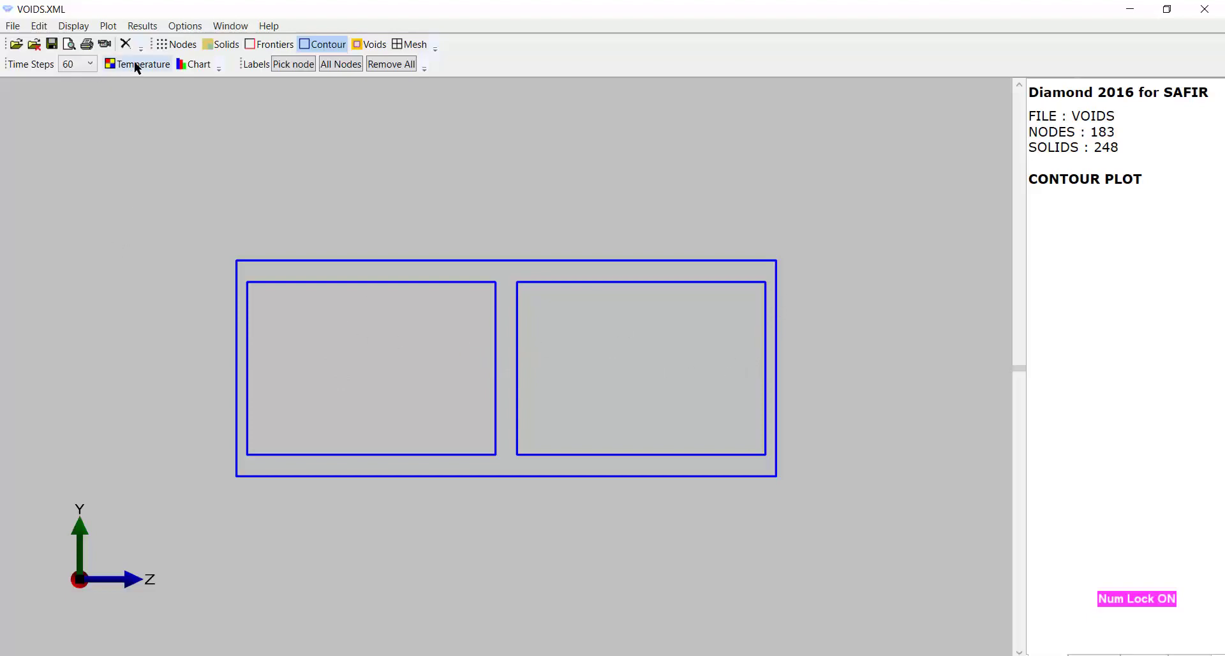
Briefly show voids V1, V2 and the fire frontiers, then hide them again.
left_click(361, 48)
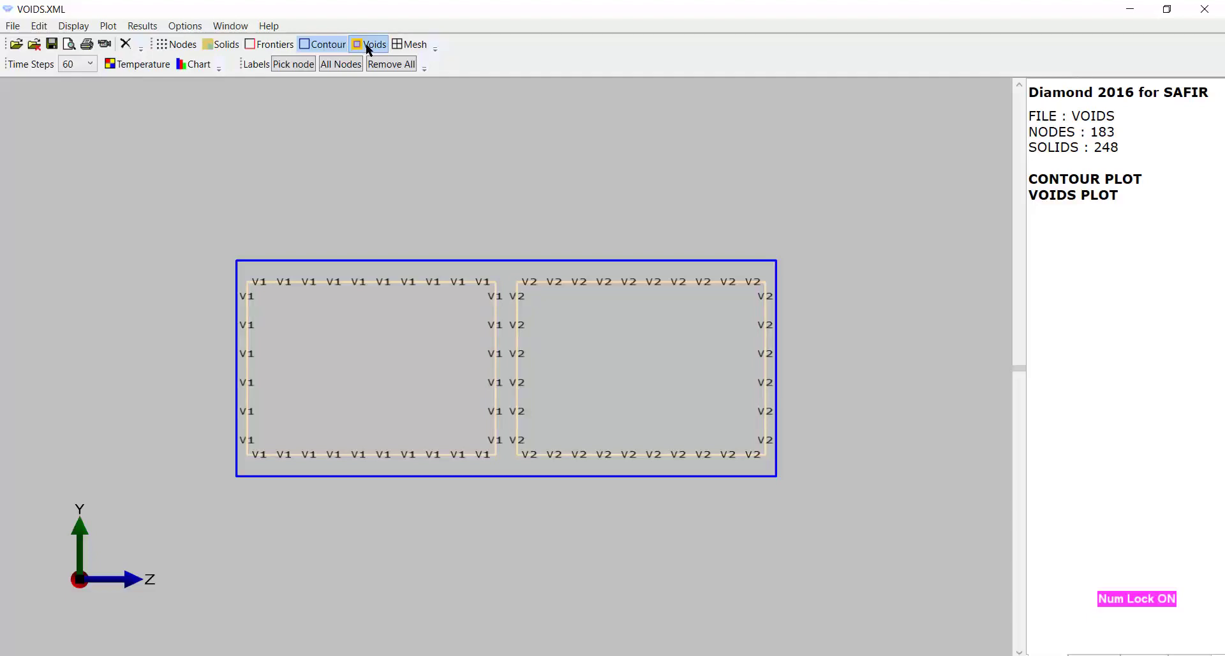
left_click(281, 49)
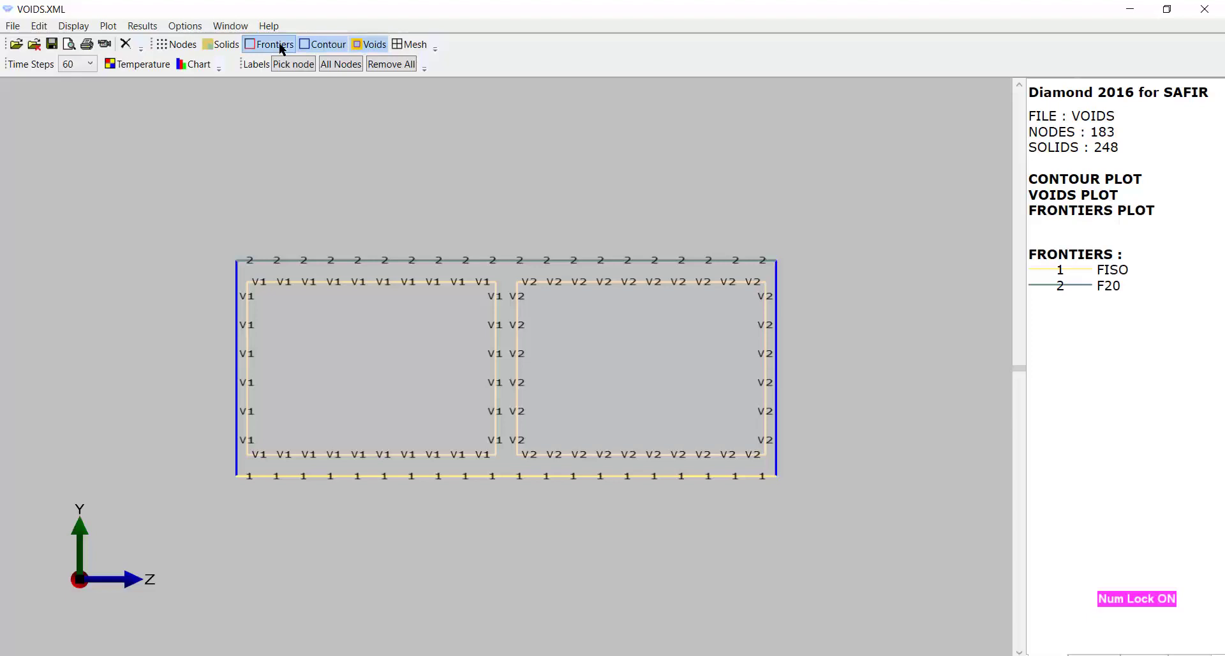
left_click(281, 46)
left_click(373, 44)
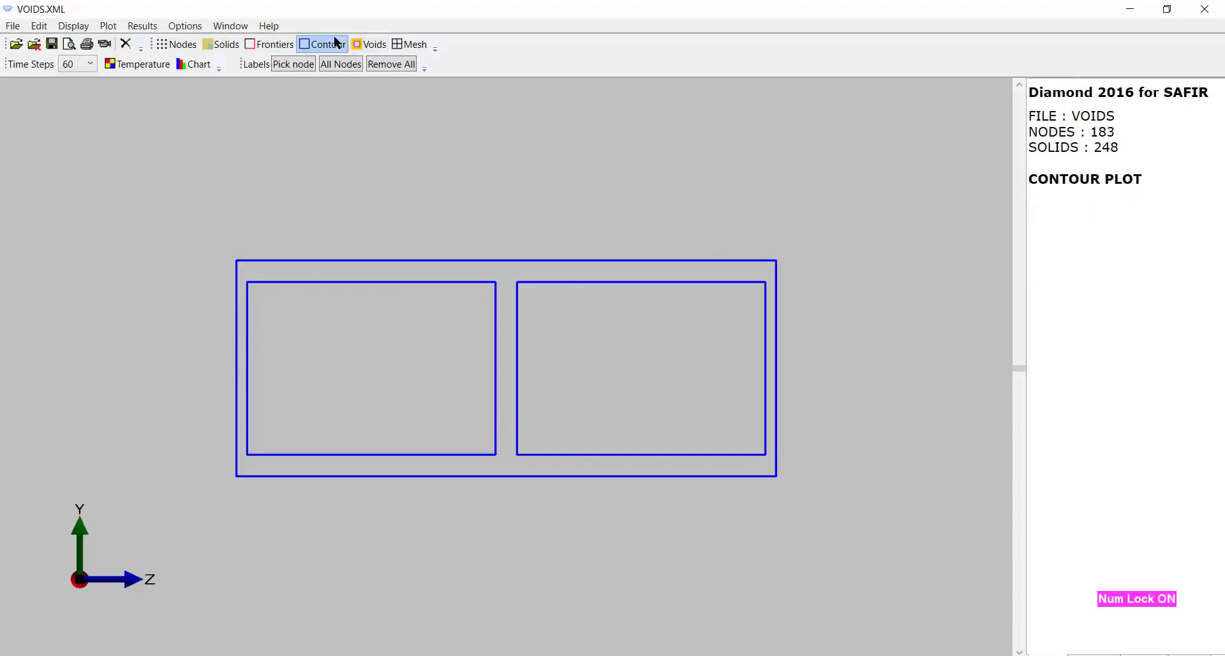
Colour the section by temperature from 120 sec, stepping through ten later time steps.
left_click(155, 64)
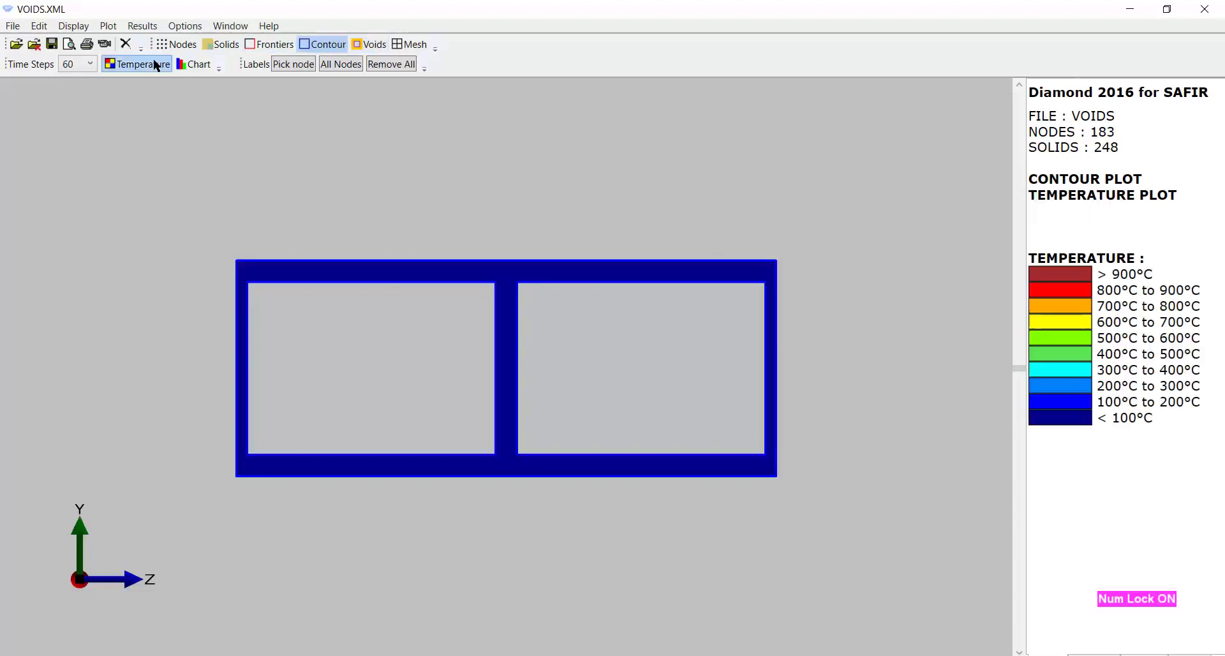
left_click(90, 64)
left_click(72, 99)
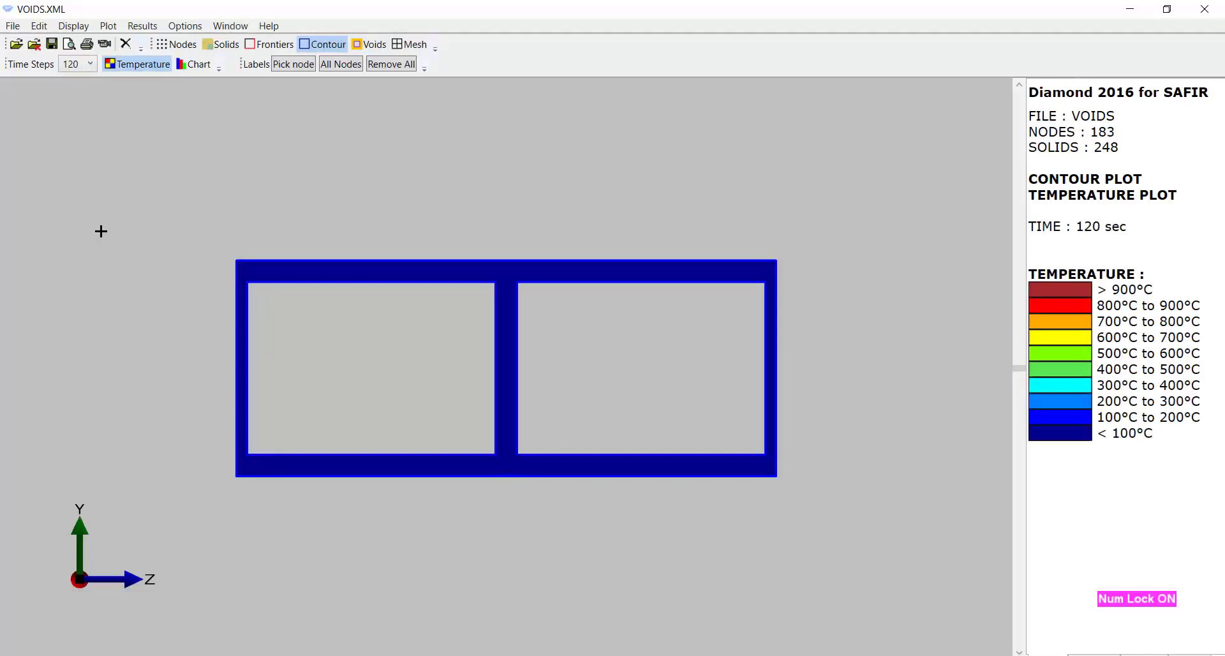
key("Down")
key("Down")
key("Down")
key("Down")
key("Down")
key("Down")
key("Down")
key("Down")
key("Down")
key("Down")
key("Down")
key("Down")
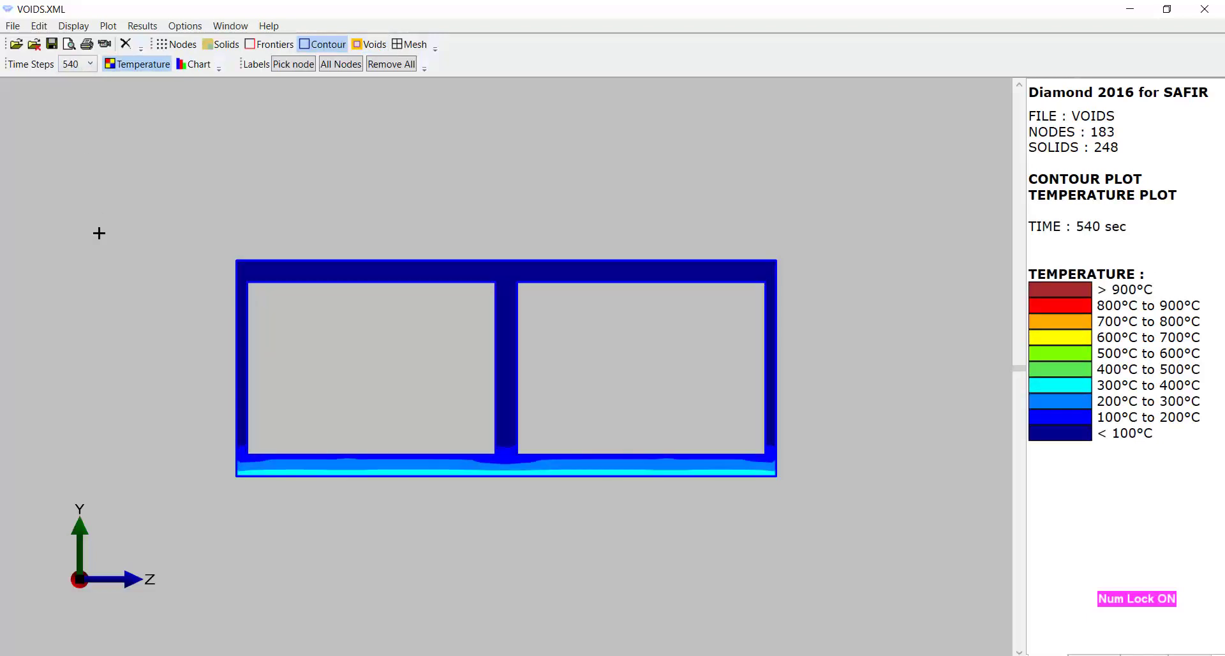
key("Down")
key("Down")
key("Down")
key("Down")
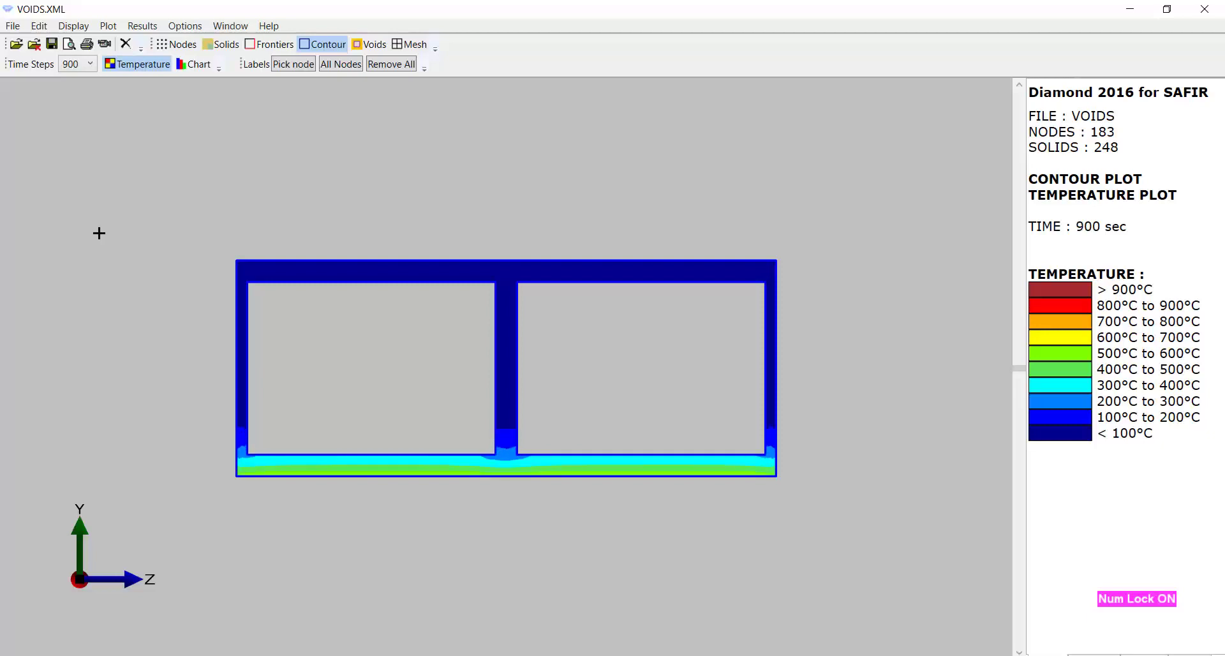
key("Down")
key("Down")
key("Down")
key("Down")
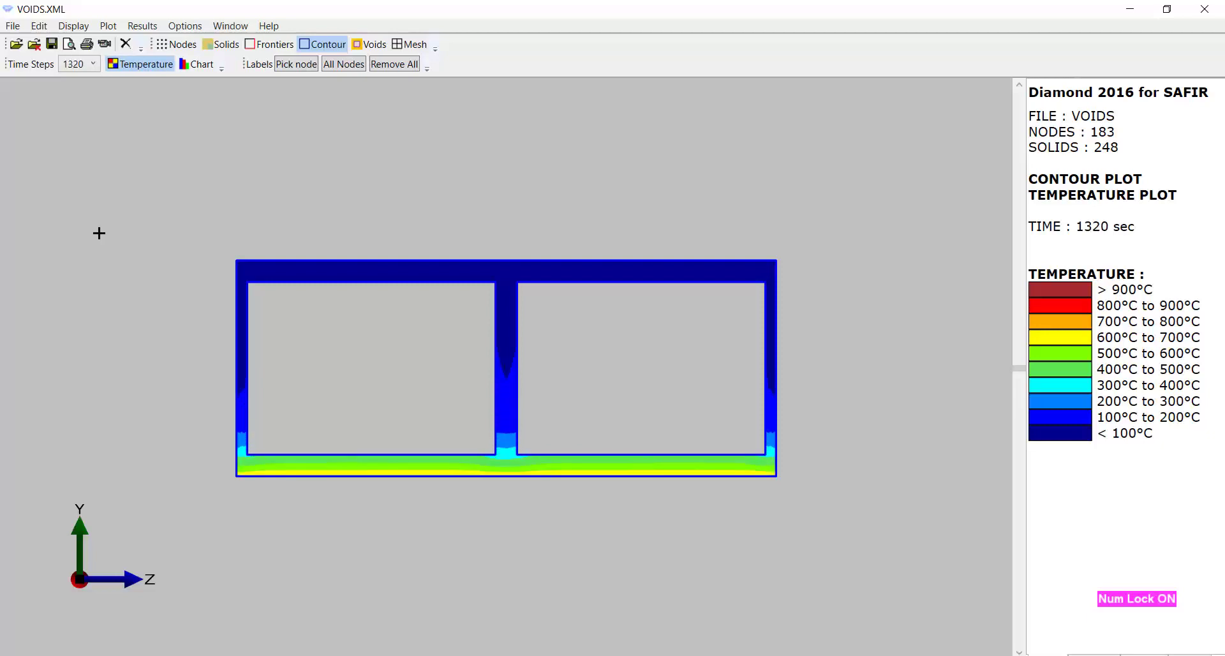
key("Down")
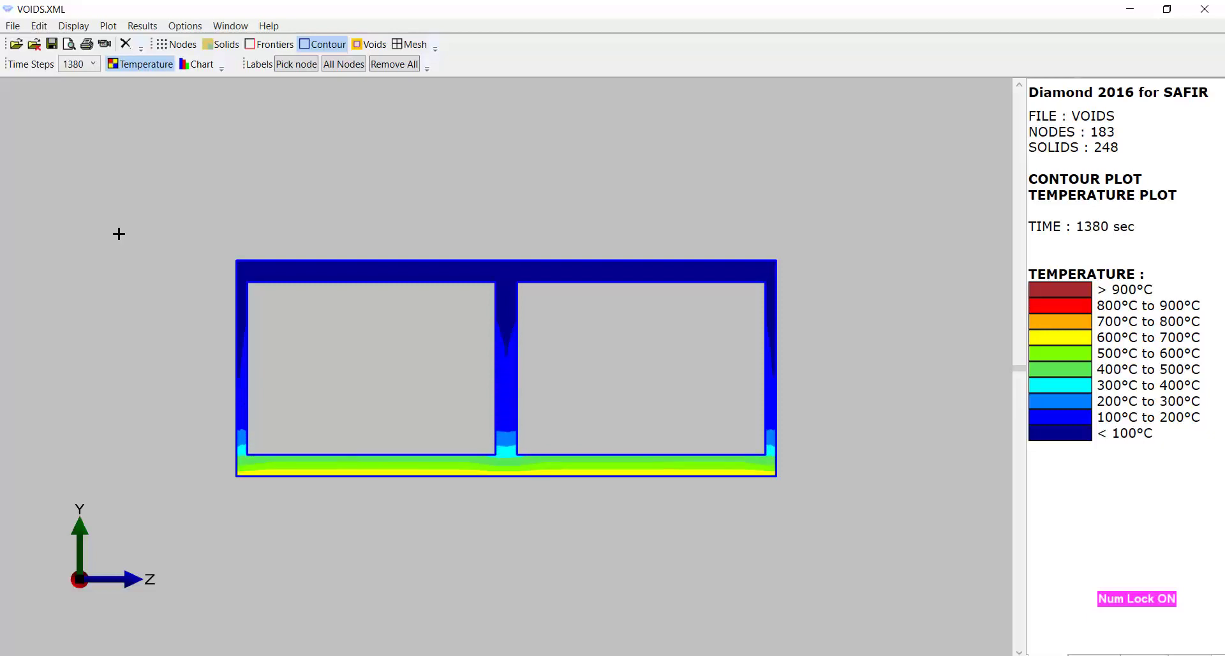
key("Down")
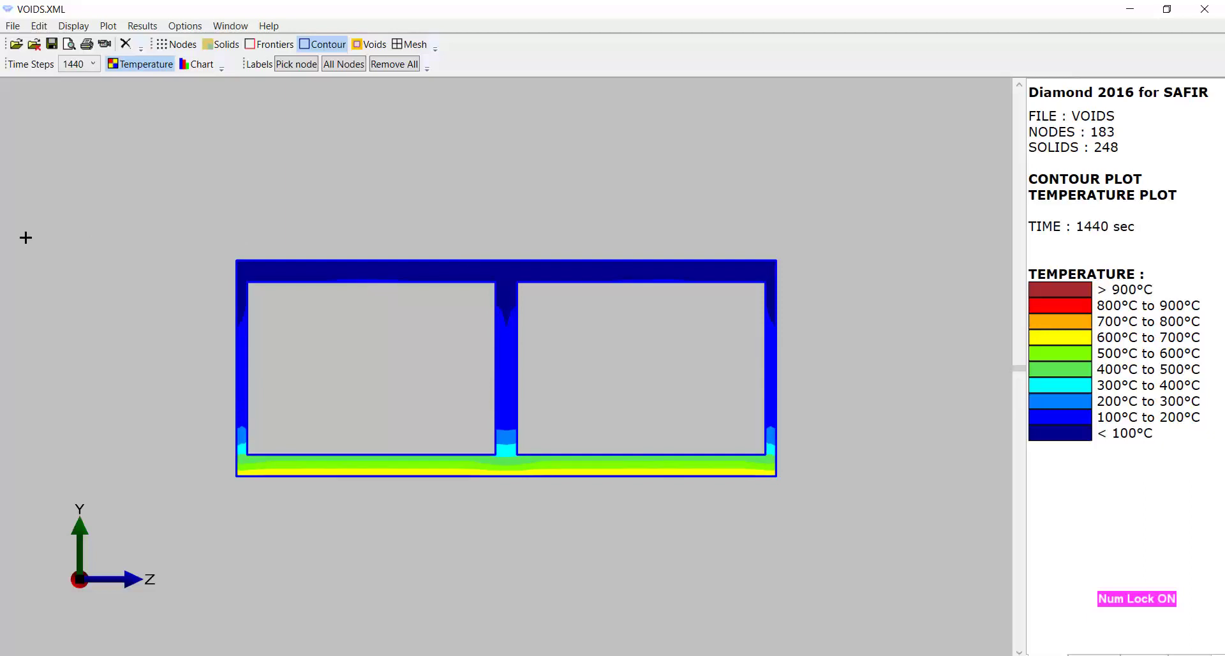
key("Down")
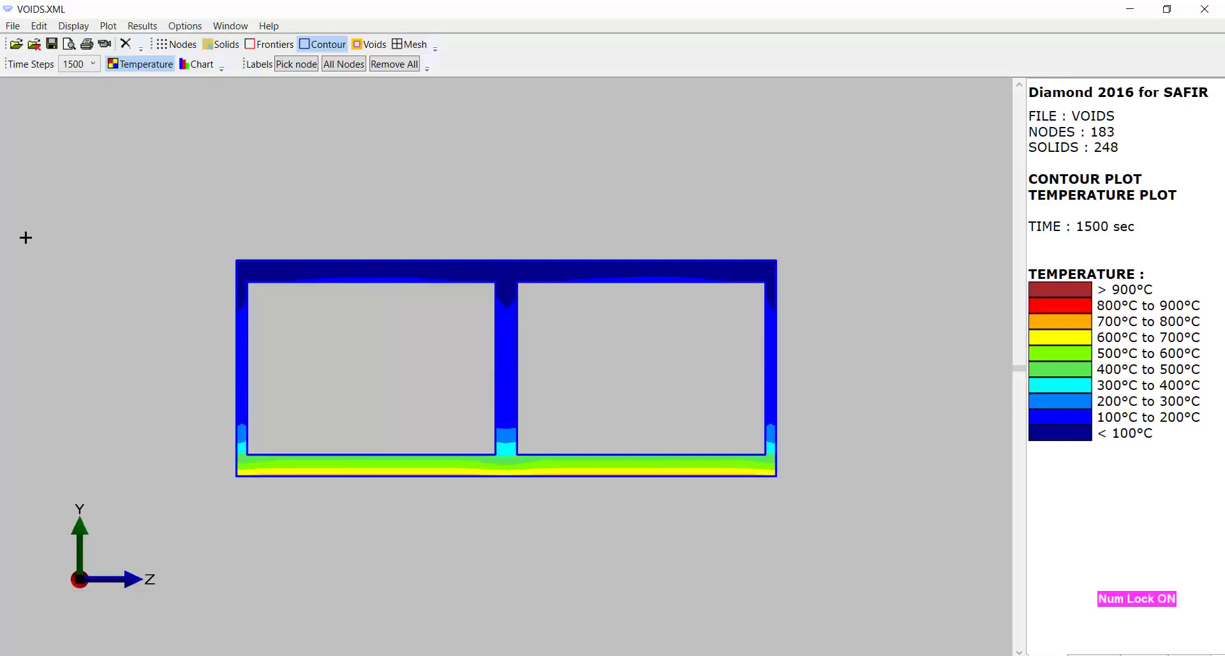
key("Down")
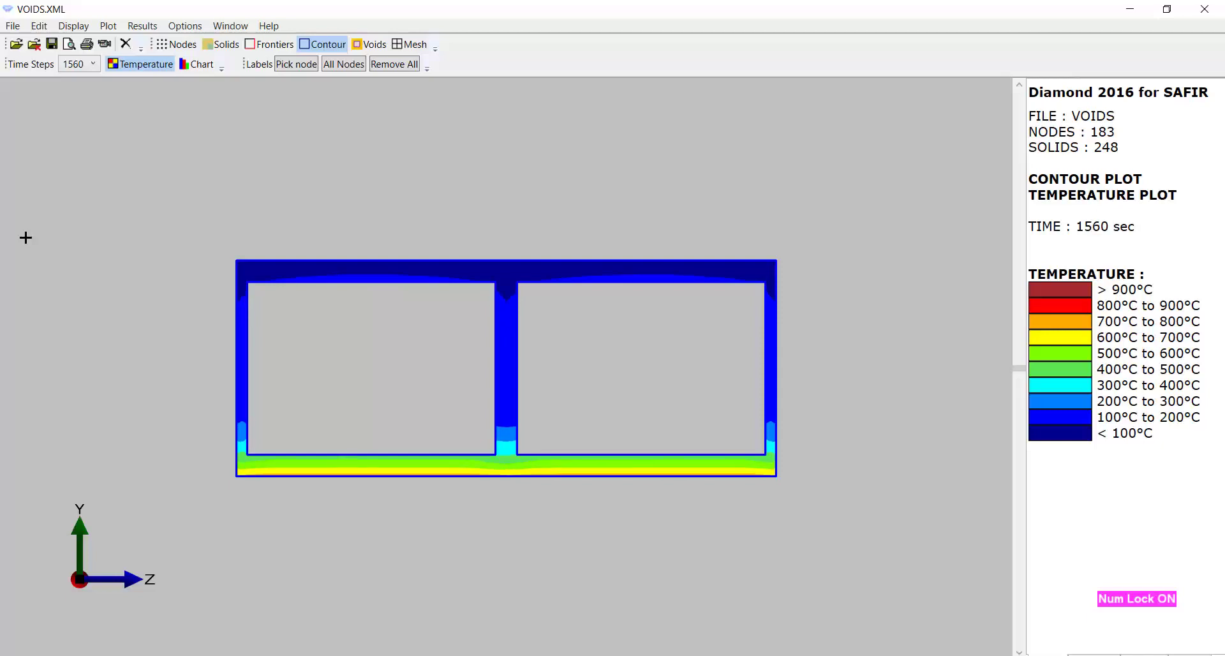
key("Down")
key("Down")
key("Down")
key("Down")
key("Down")
key("Down")
key("Down")
key("Down")
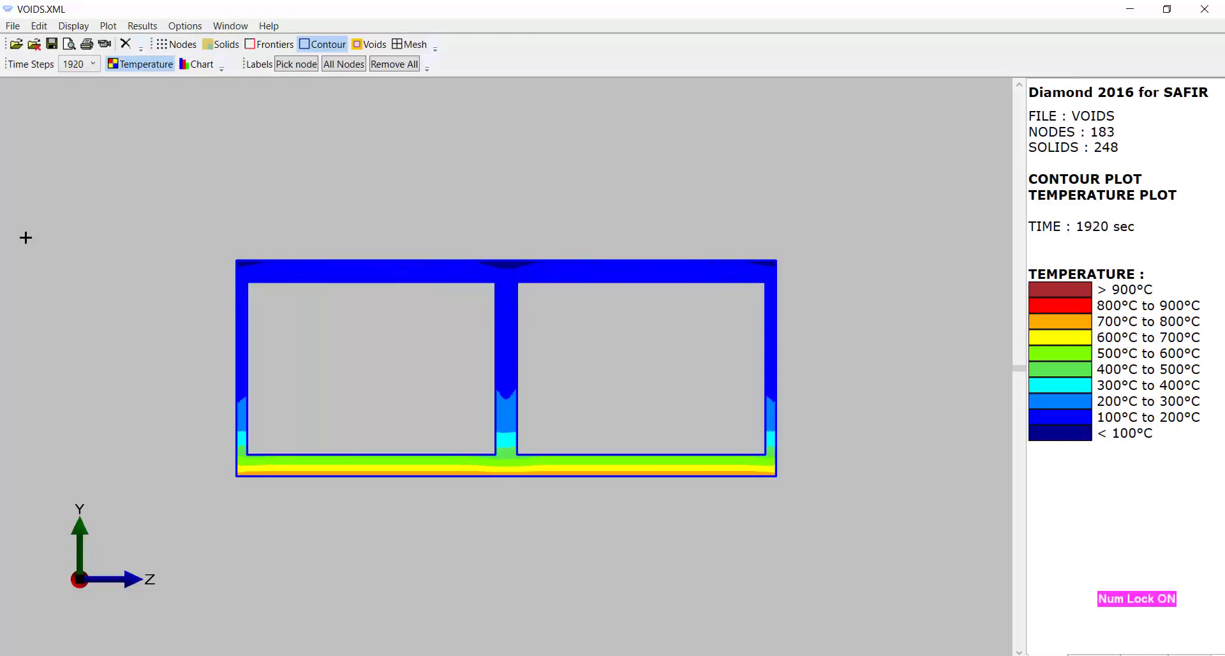
key("Down")
key("Down")
key("Down")
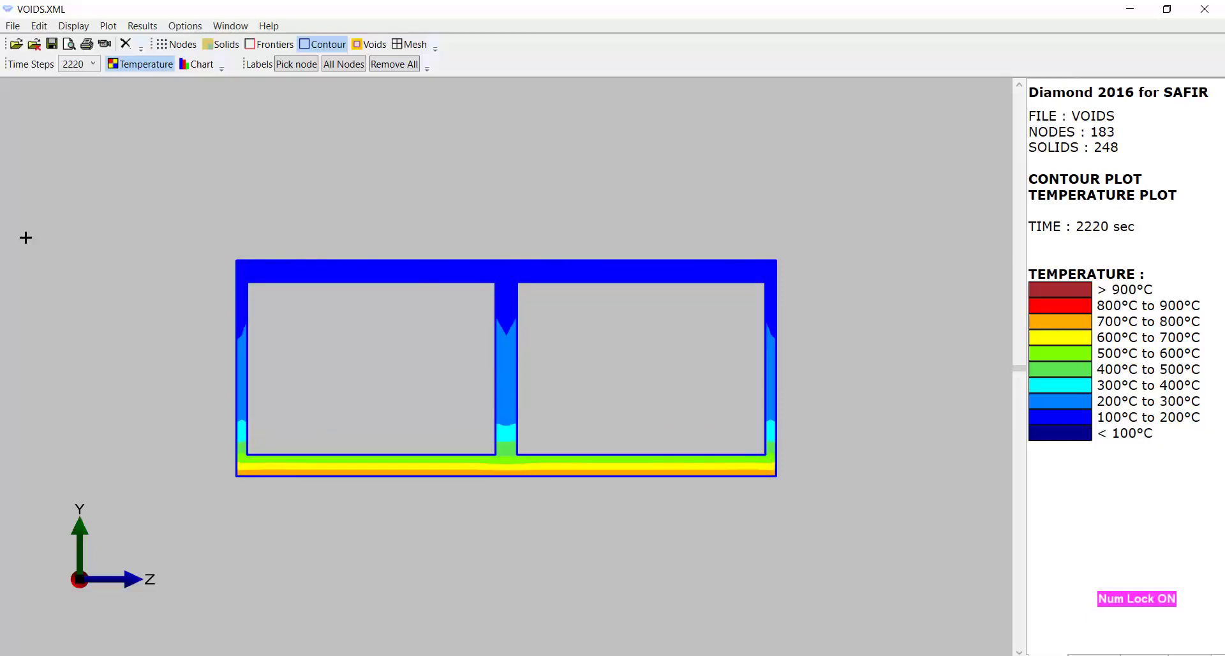
key("Down")
key("Down")
key("Down")
key("Down")
key("Down")
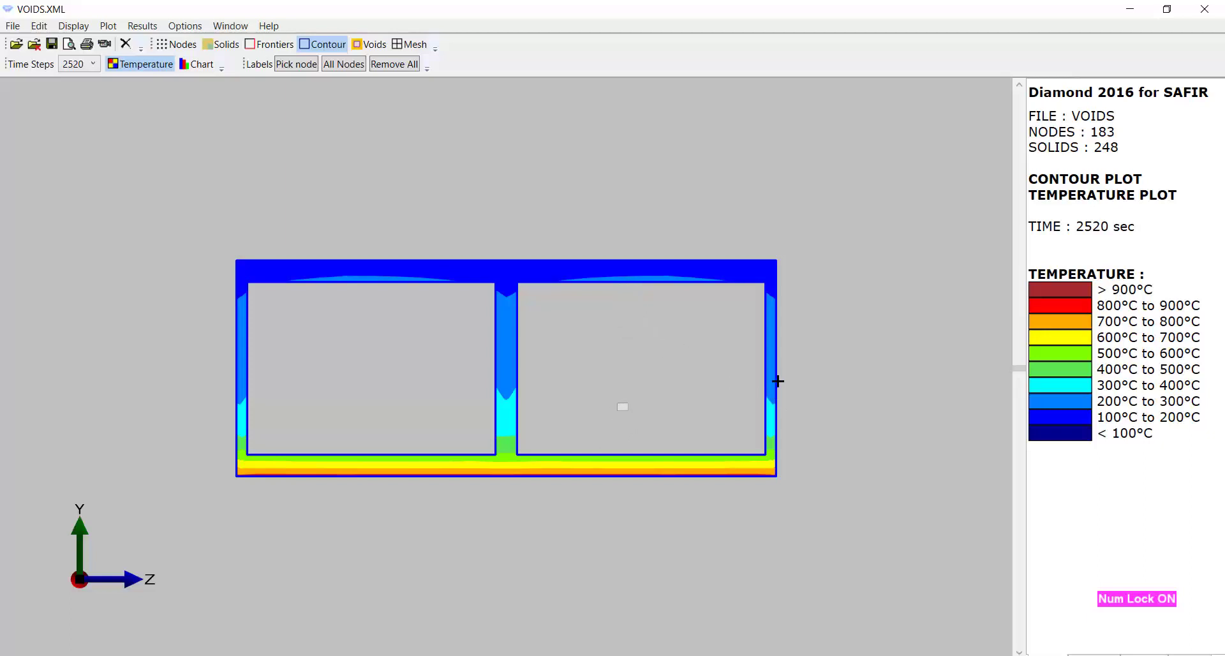
Pick the final 3600 sec time step from the Time Steps list.
left_click(93, 64)
scroll(89, 249, "down", 2)
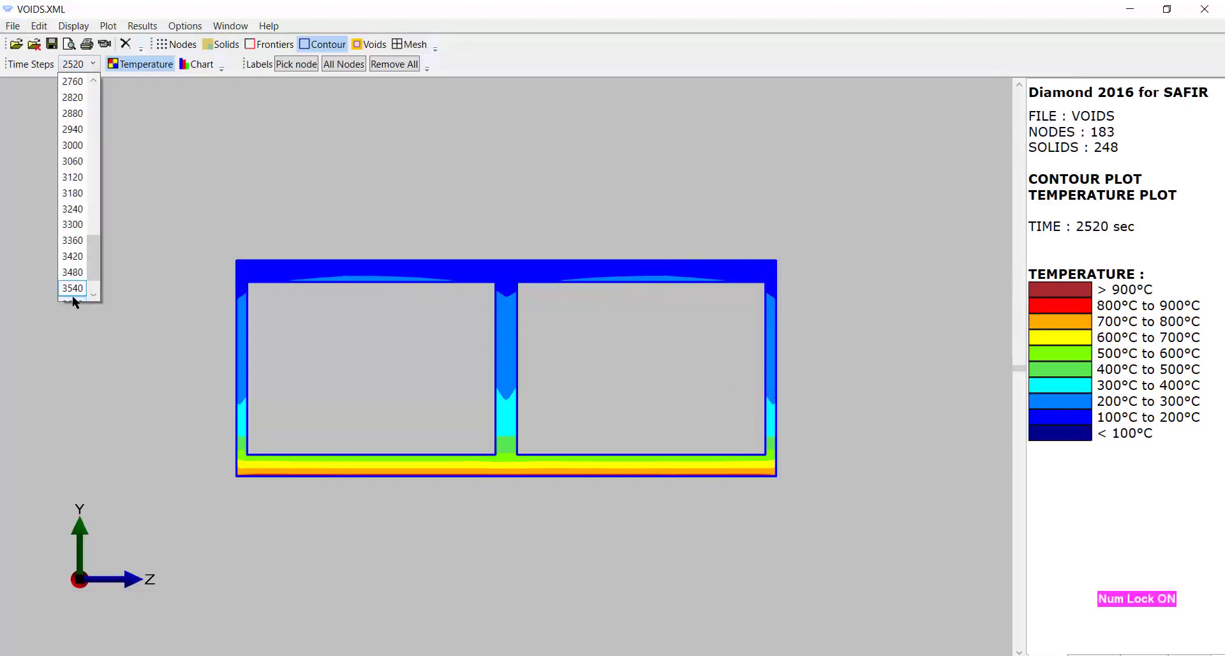
scroll(74, 288, "down", 1)
left_click(71, 270)
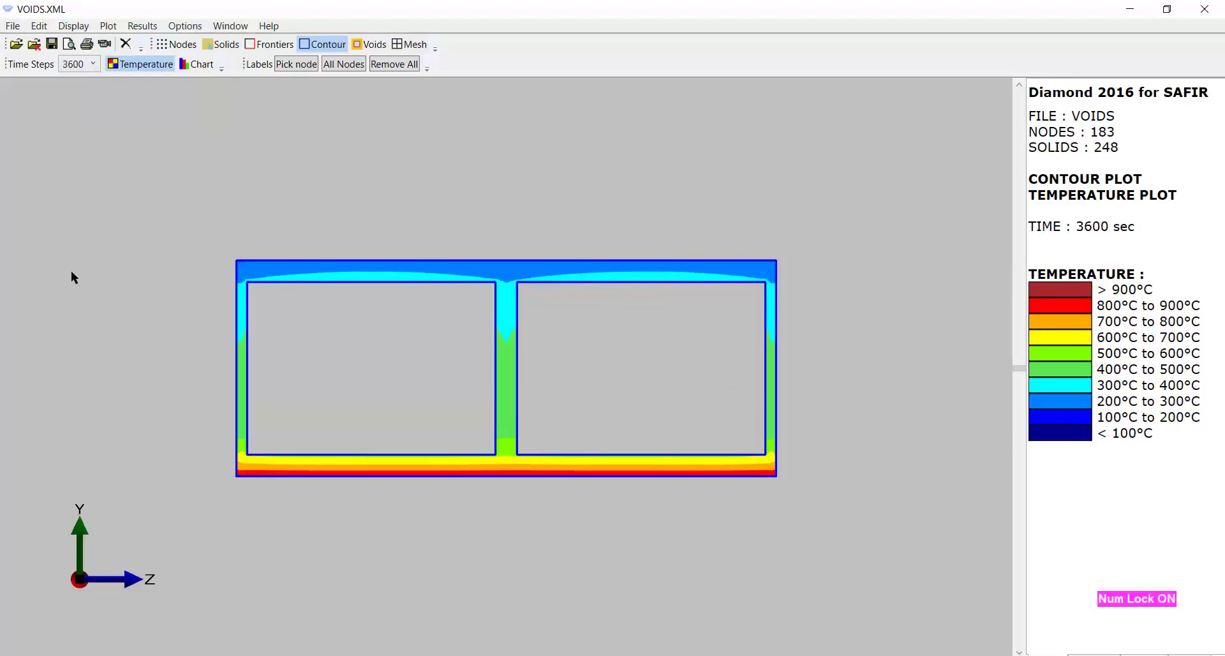